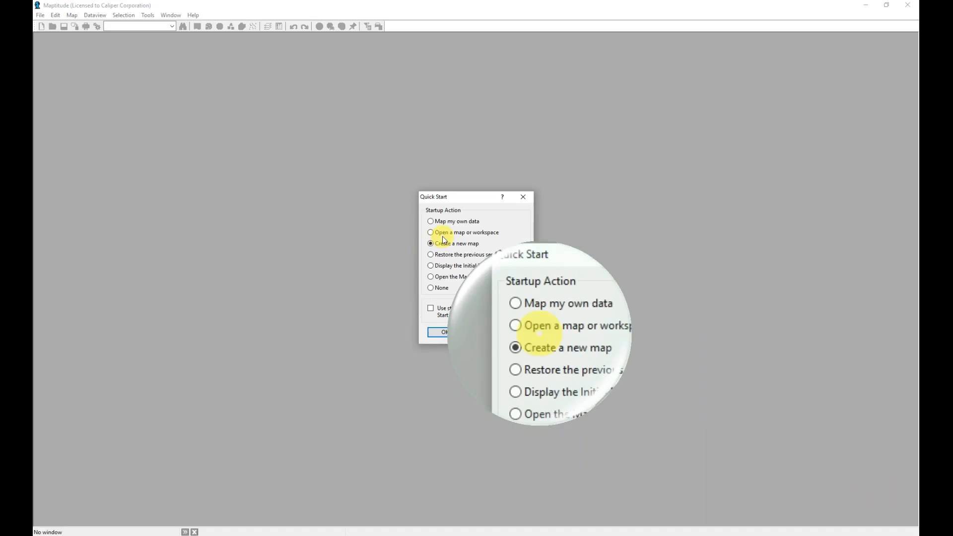
Start mapping own data from the Botanical Gardens Combined sheet of Botanical Gardens Combined.xlsx in the Training folder.
left_click(442, 223)
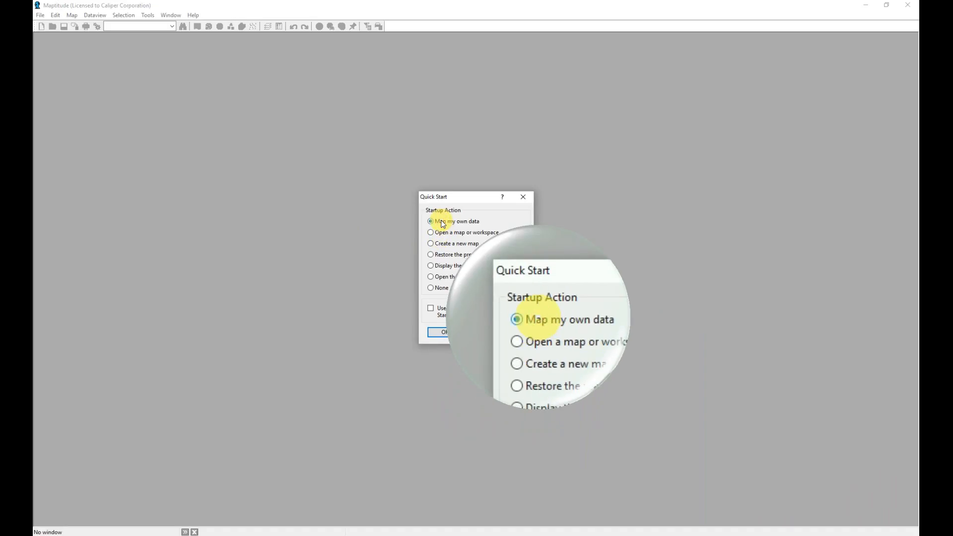
left_click(446, 332)
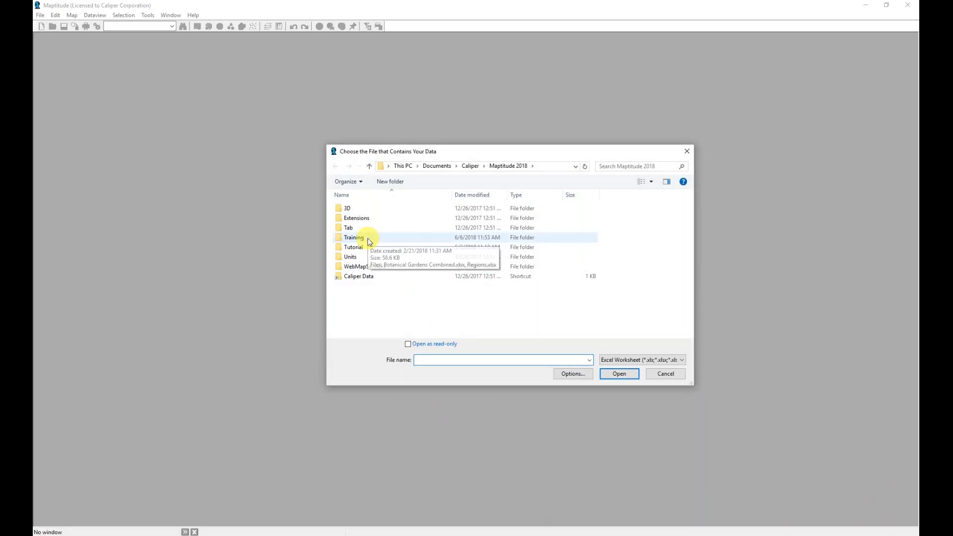
double_click(368, 239)
left_click(380, 211)
double_click(380, 210)
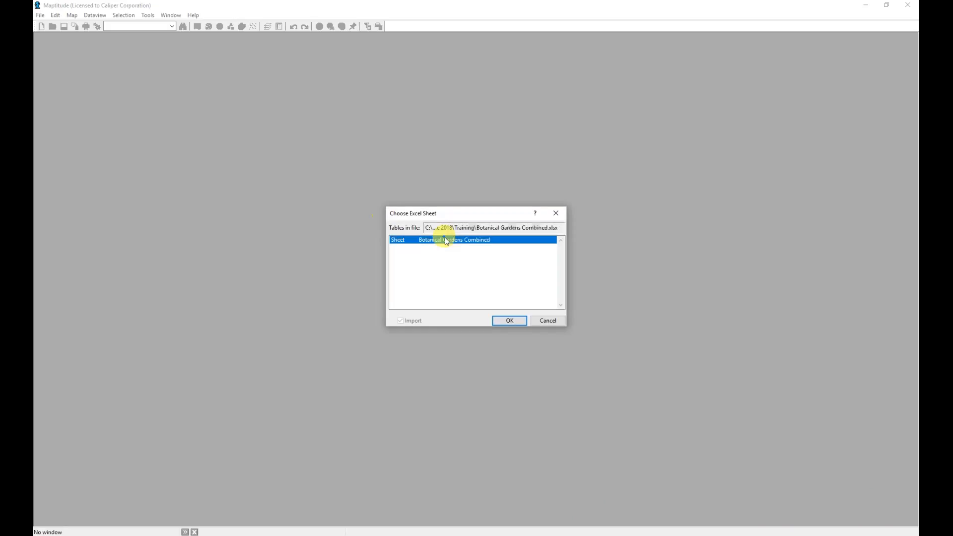
left_click(519, 322)
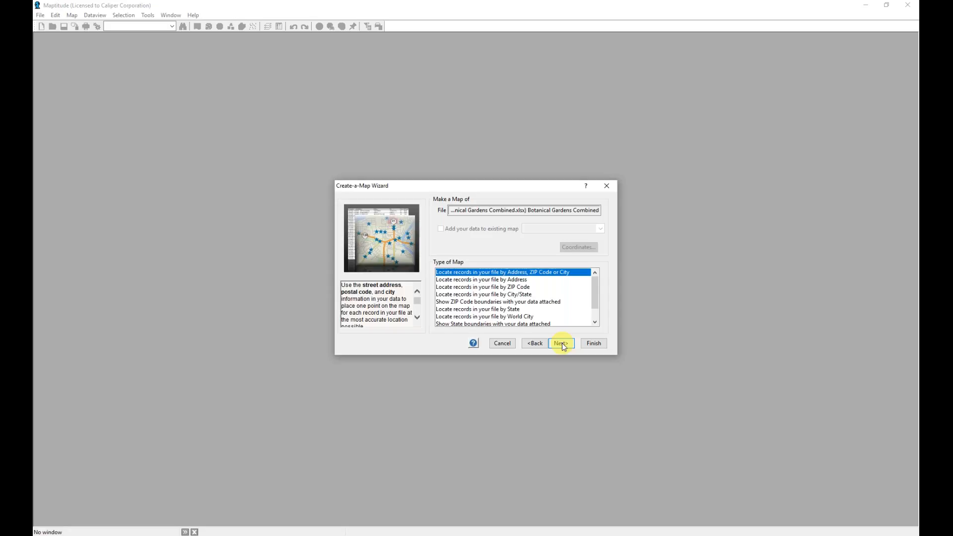
Create the map by locating records by Address, ZIP Code or City, importing the data into Training as Botanical Gardens Combined.dbd, without a theme.
left_click(562, 345)
left_click(561, 342)
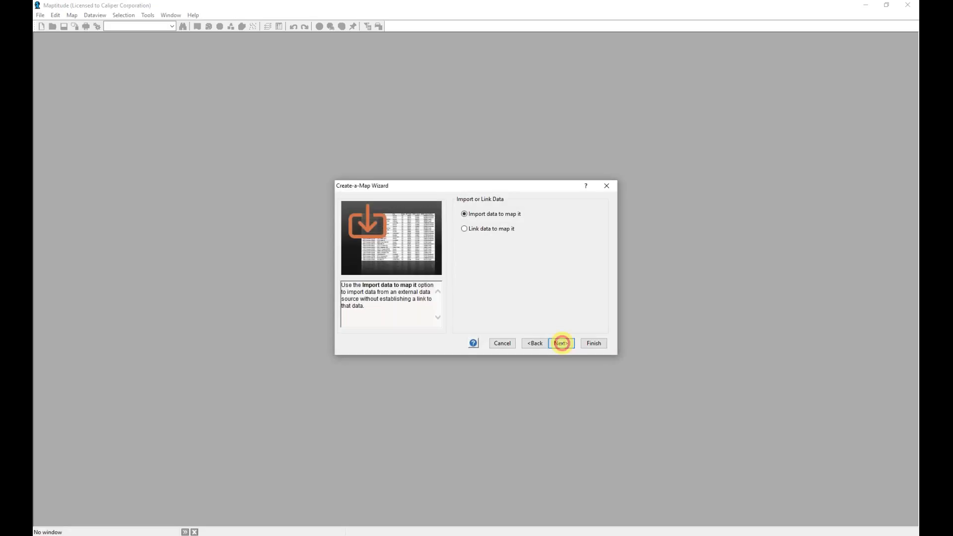
double_click(369, 238)
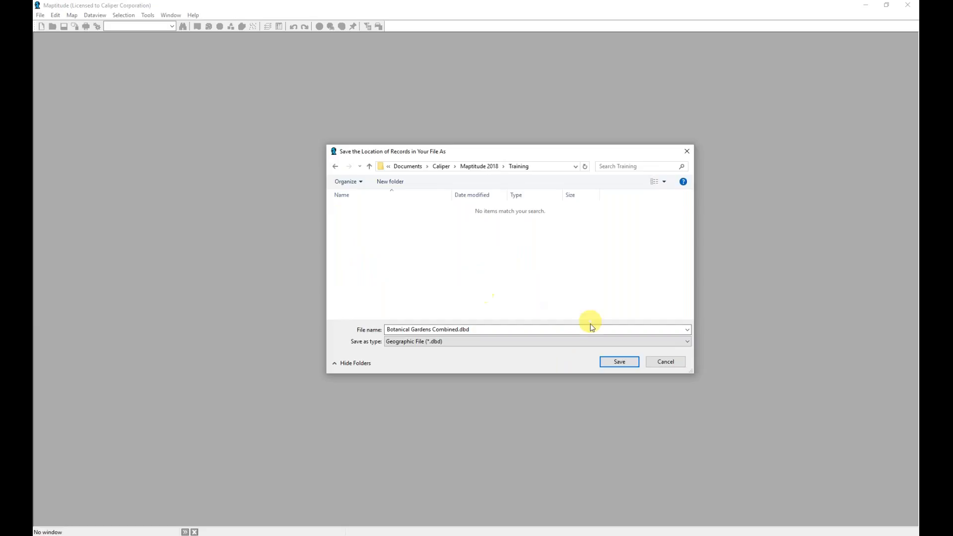
left_click(619, 362)
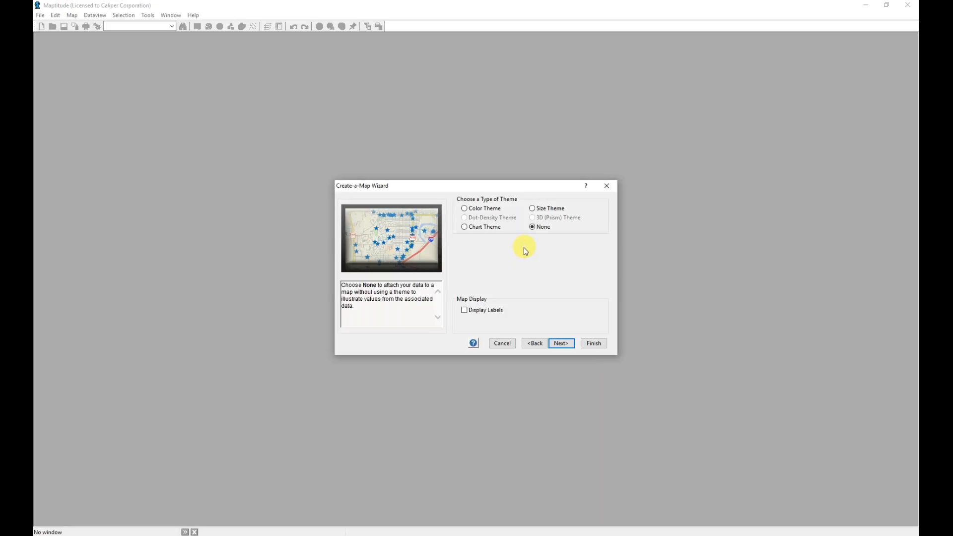
left_click(593, 344)
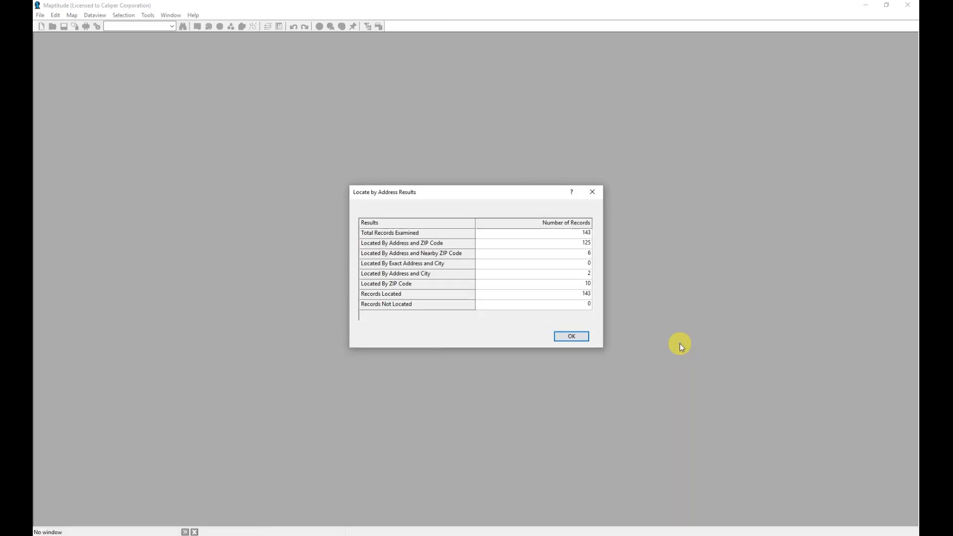
key("Return")
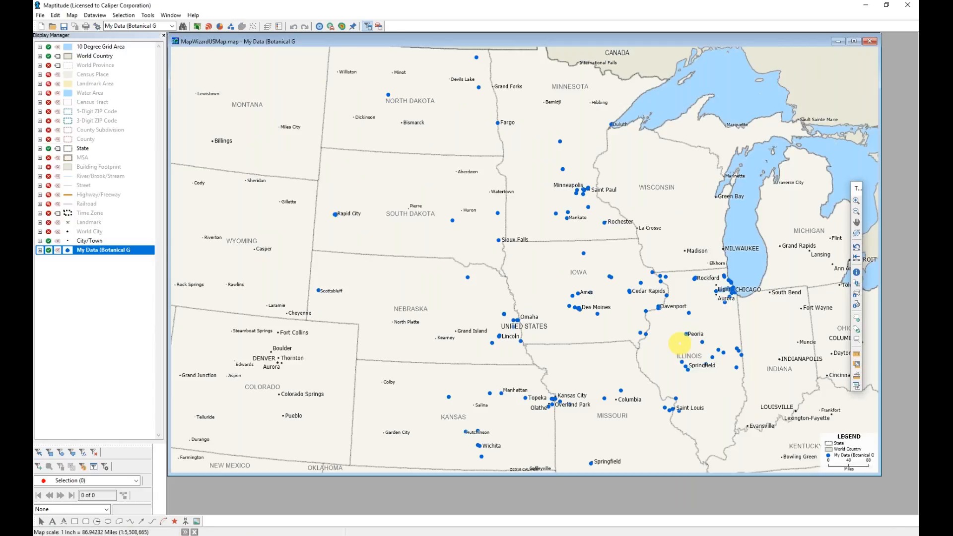
Choose the leaf icon from Caliper Font as the symbol for the My Data (Botanical G) layer.
mouse_move(681, 343)
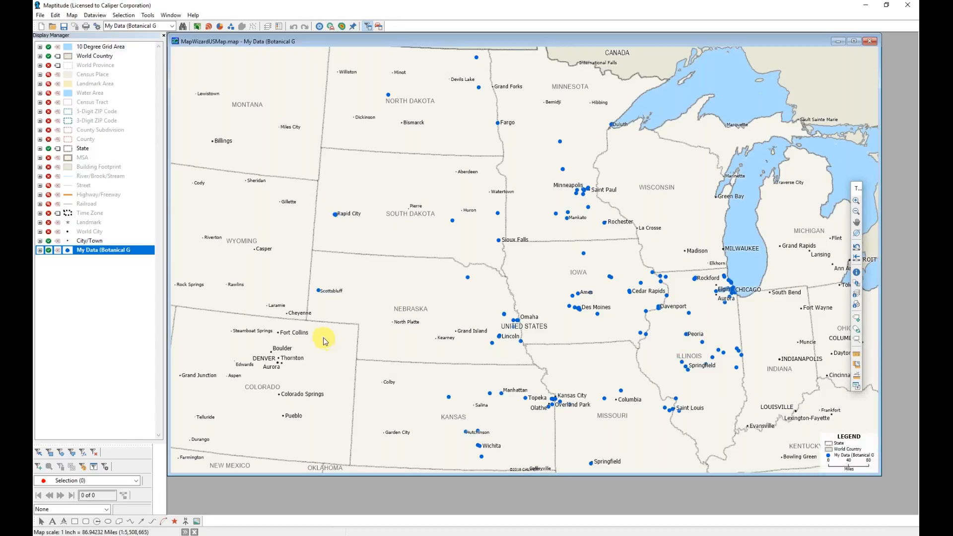
left_click(67, 252)
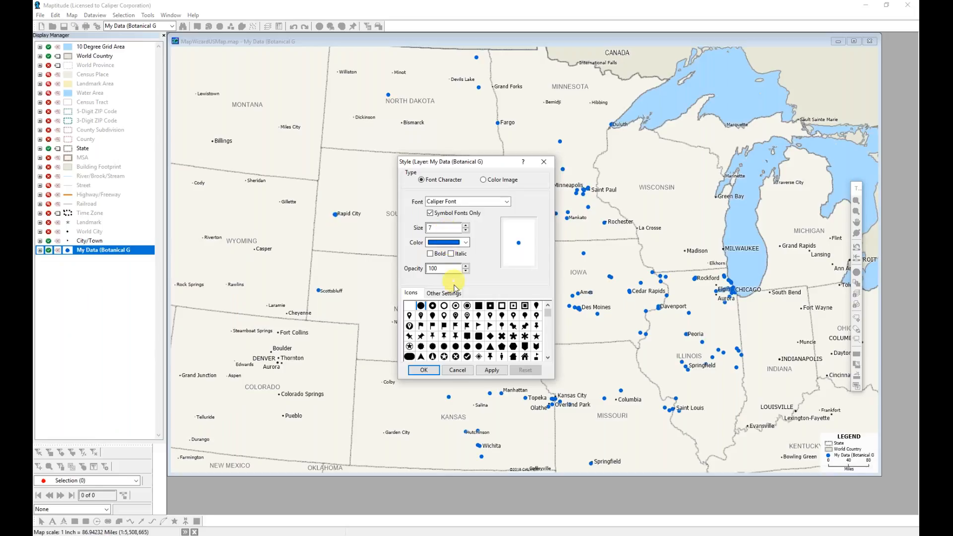
scroll(494, 334, "down", 3)
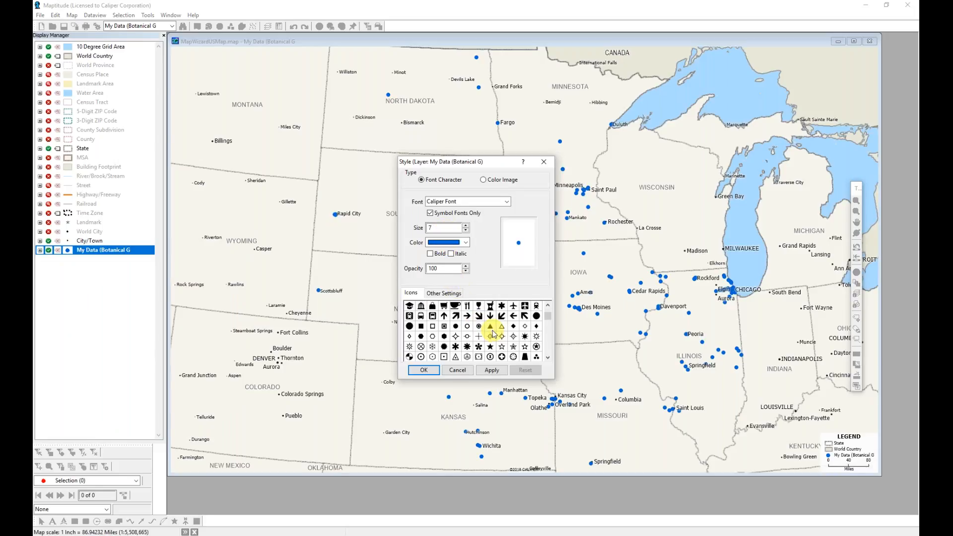
scroll(494, 335, "down", 1)
scroll(494, 334, "down", 2)
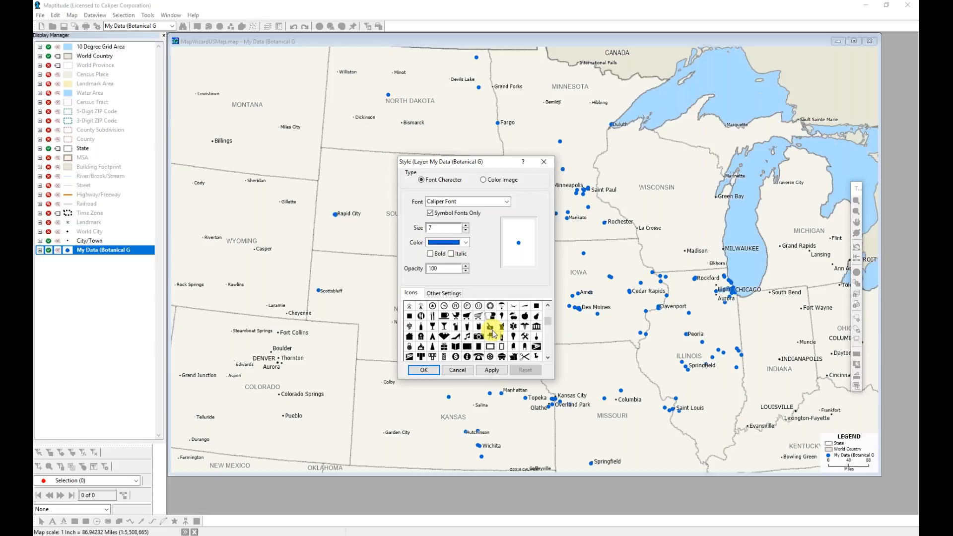
scroll(494, 335, "down", 2)
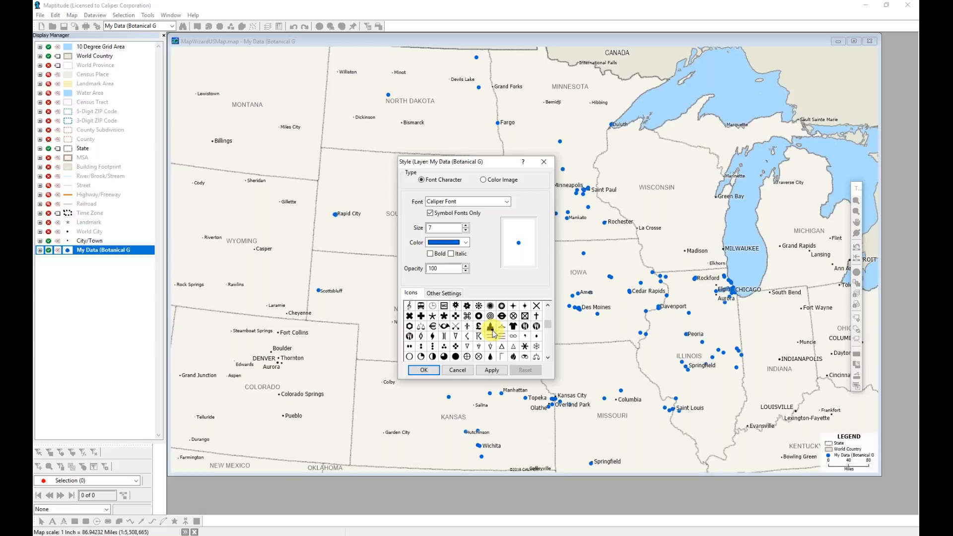
scroll(495, 334, "down", 1)
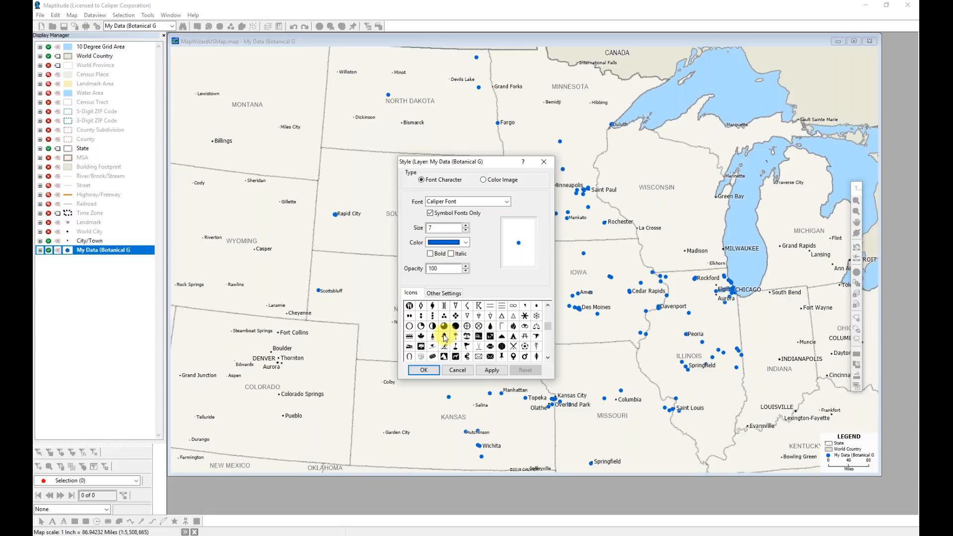
left_click(423, 337)
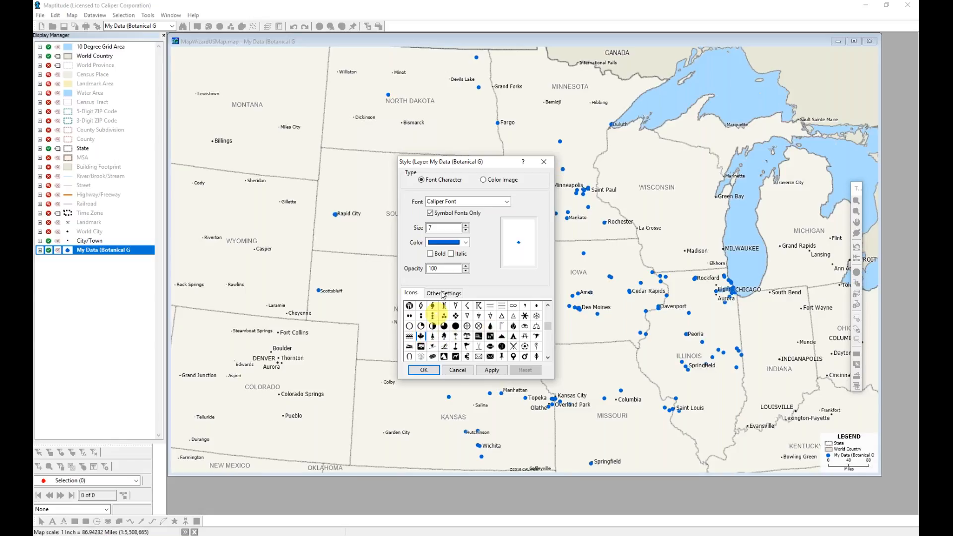
Set the leaf symbol's size to 16 and its color to dark green, and apply the style.
left_click(466, 226)
left_click(466, 226)
left_click(466, 226)
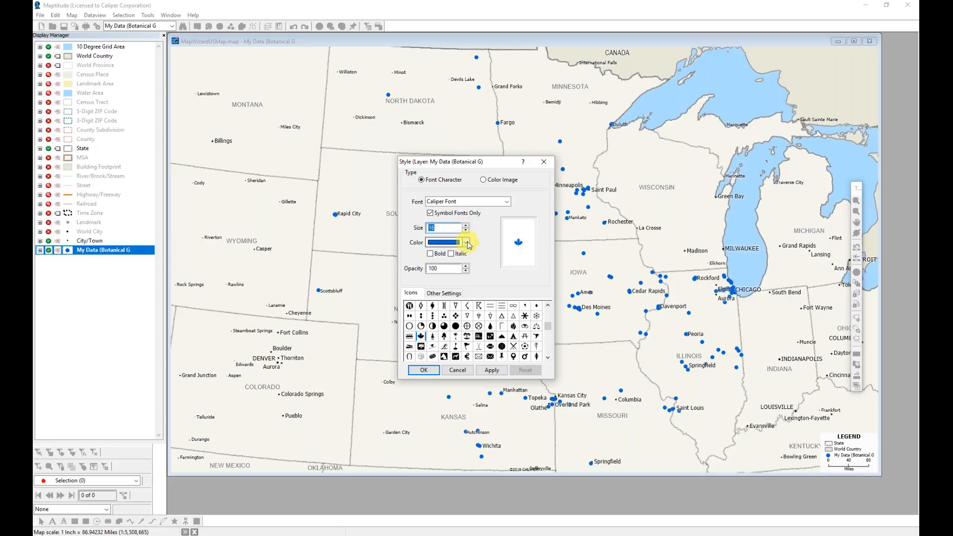
left_click(465, 242)
left_click_drag(464, 287, 468, 259)
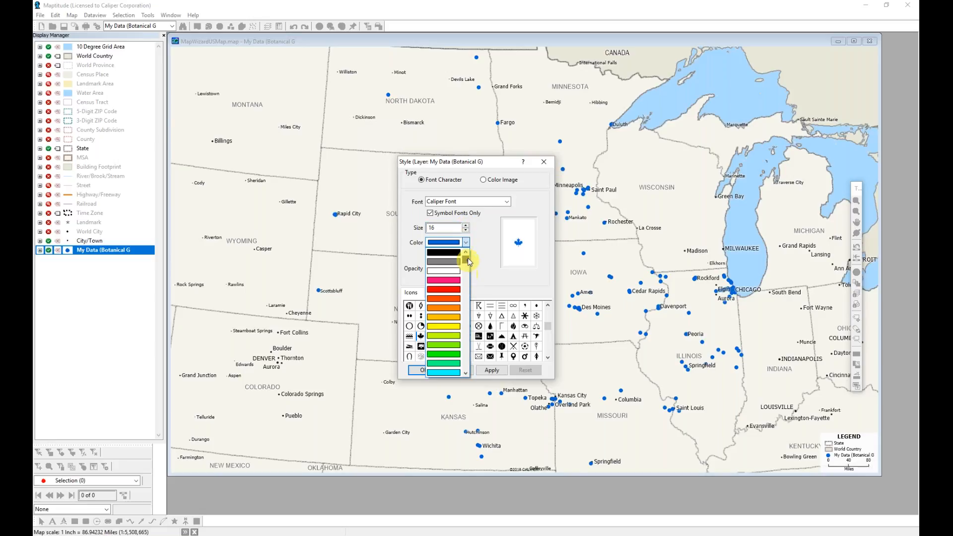
scroll(458, 325, "down", 2)
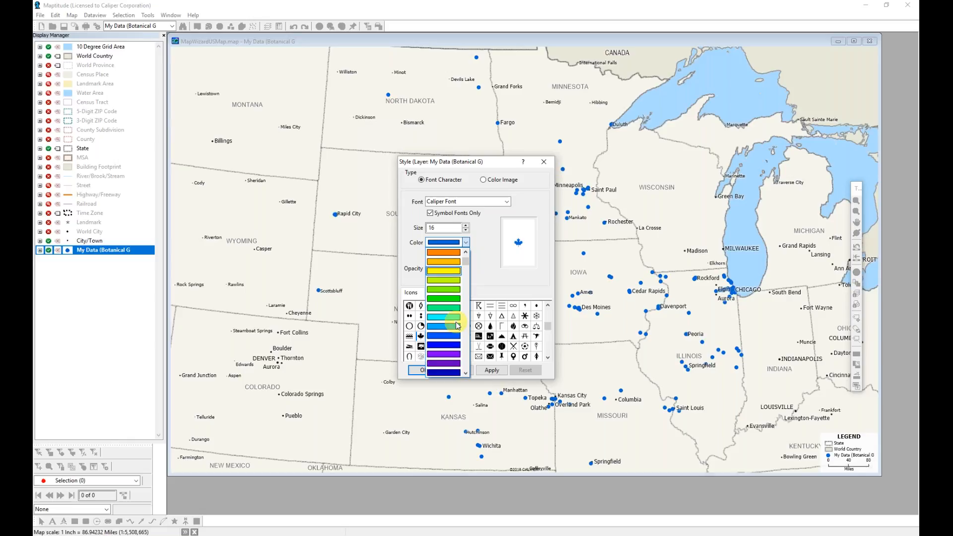
scroll(457, 325, "down", 3)
scroll(458, 325, "down", 8)
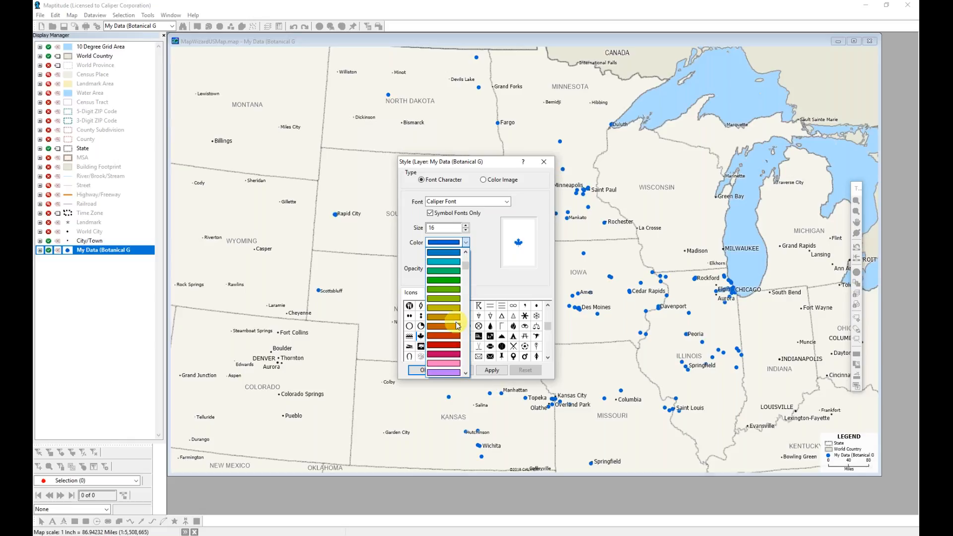
scroll(458, 325, "down", 6)
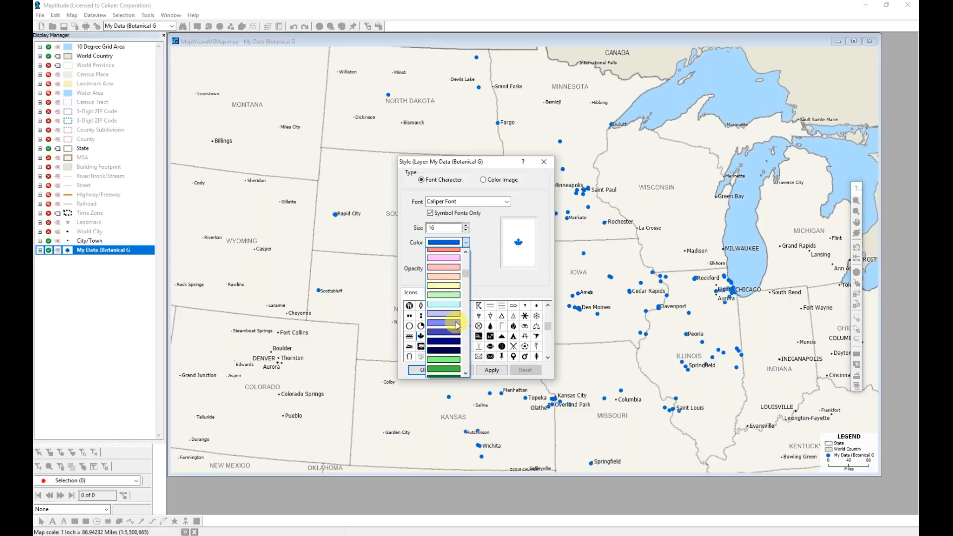
left_click(456, 345)
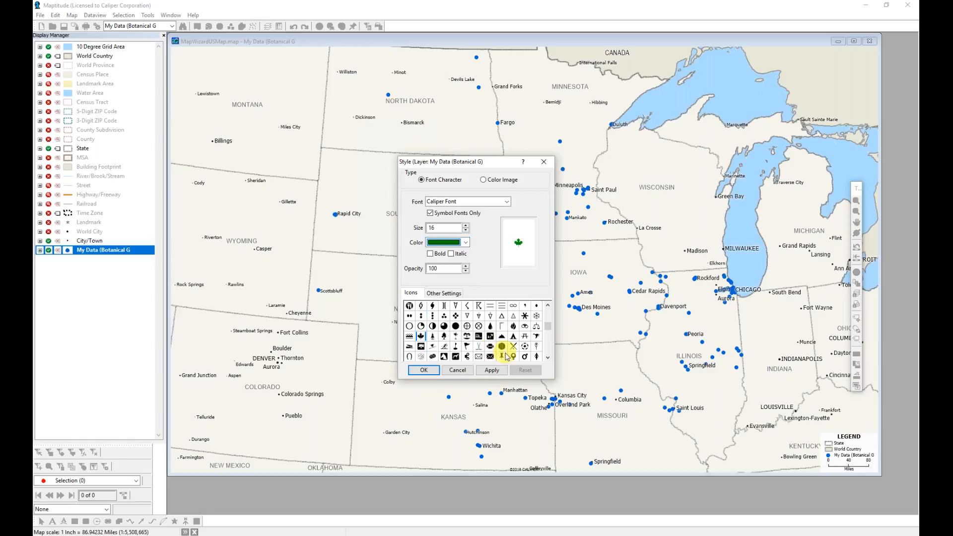
left_click(491, 370)
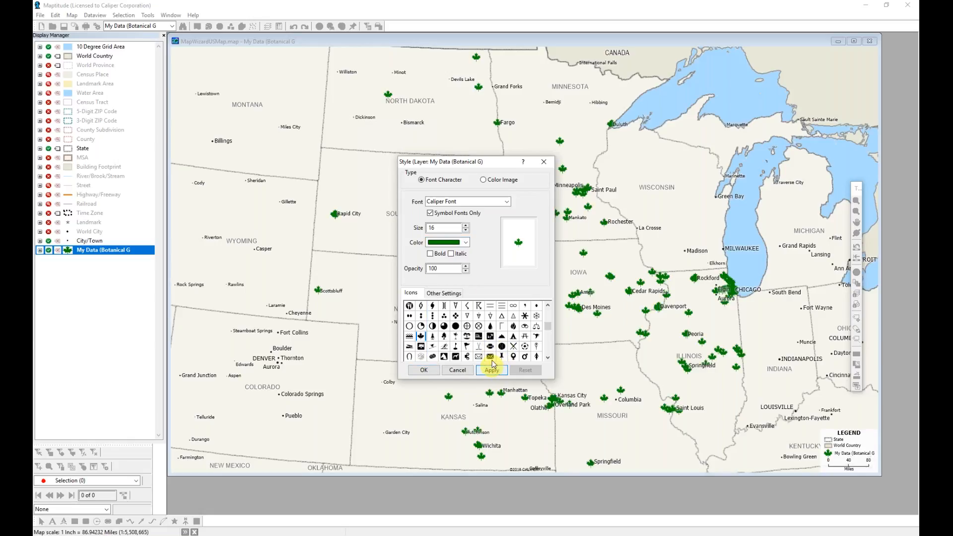
Set the leaf symbol's opacity to 80 and accept the layer style.
left_click_drag(447, 270, 427, 267)
type("80")
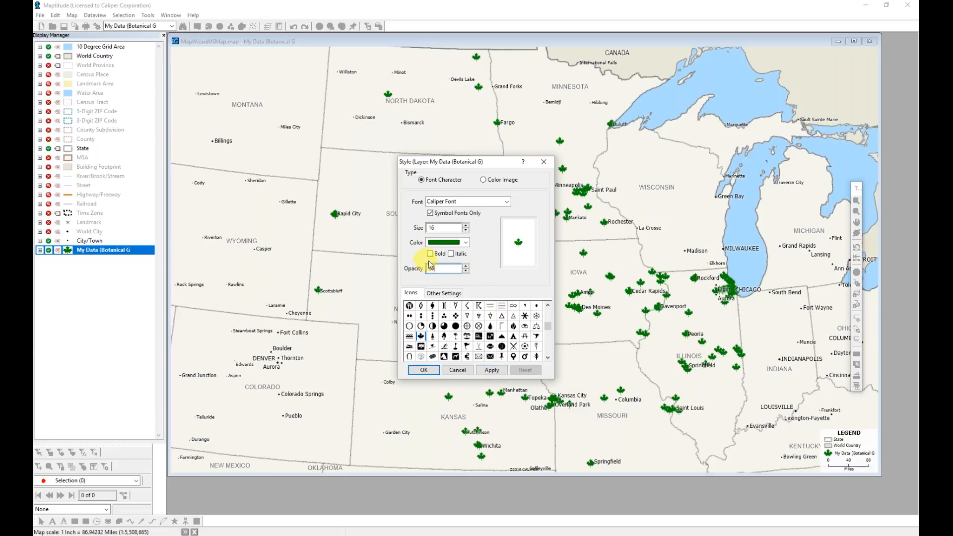
left_click(490, 372)
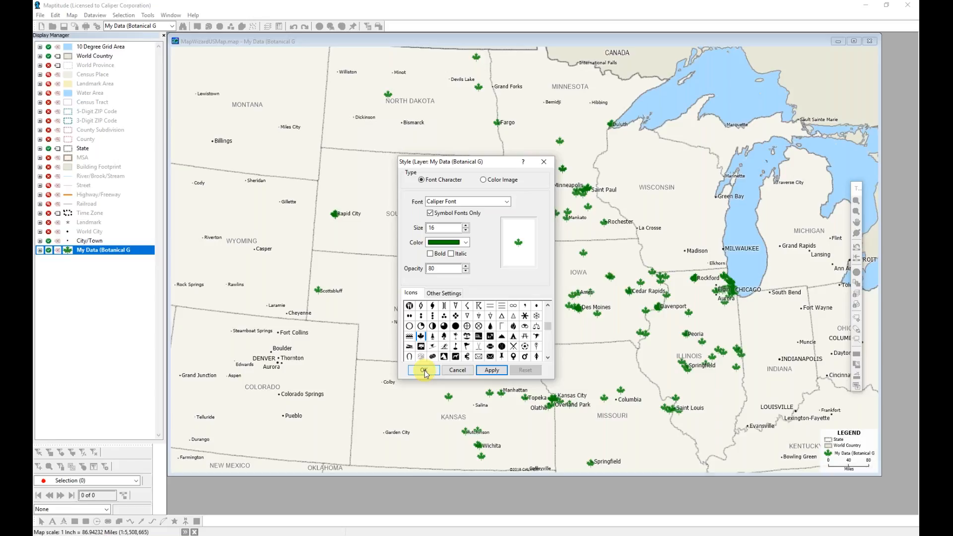
left_click(424, 370)
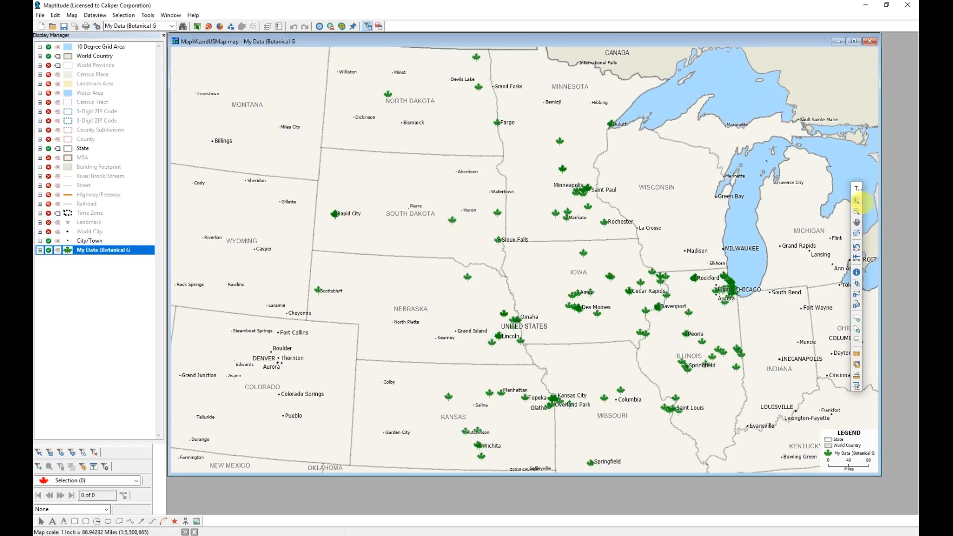
Draw a circle with a 20-mile radius centered just south of Maine, northwest of Chicago.
left_click(856, 201)
left_click_drag(707, 271, 745, 316)
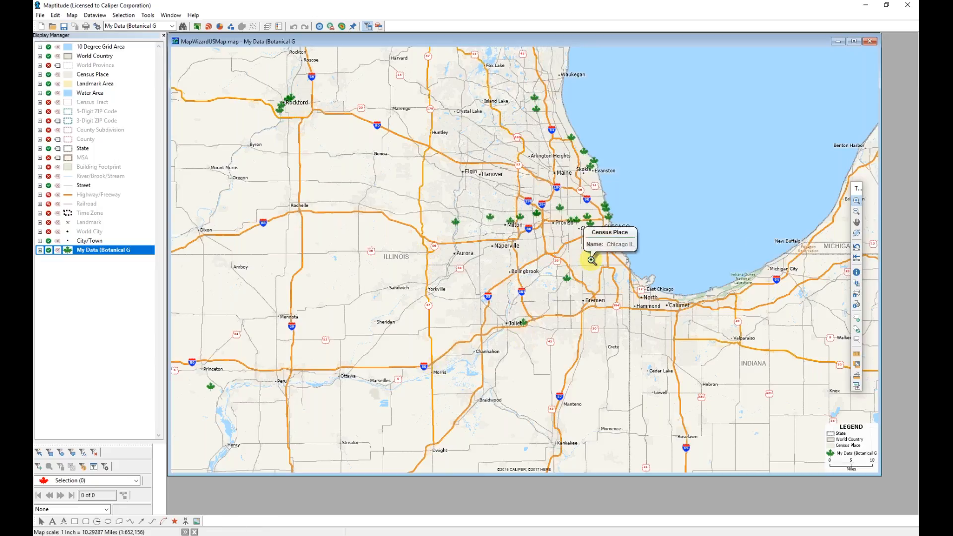
left_click(96, 522)
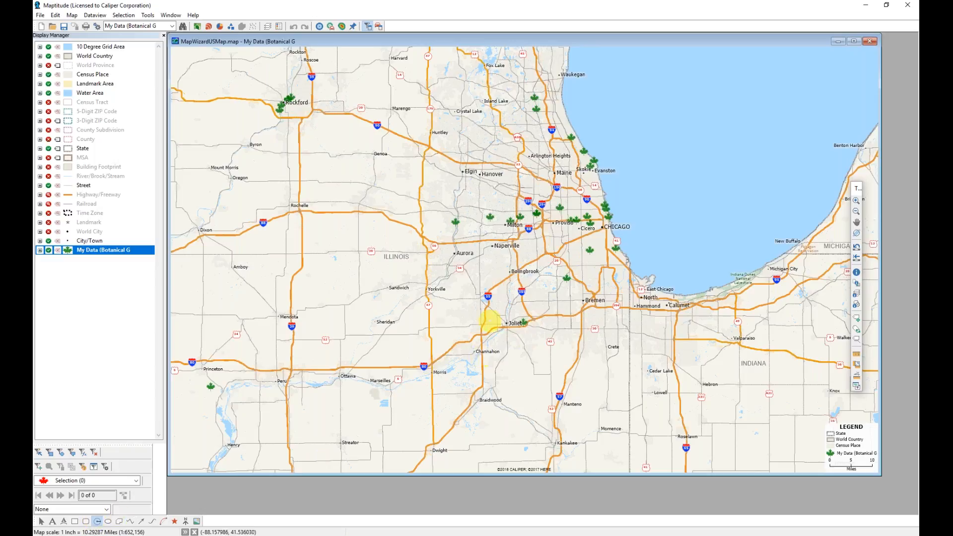
left_click(564, 186)
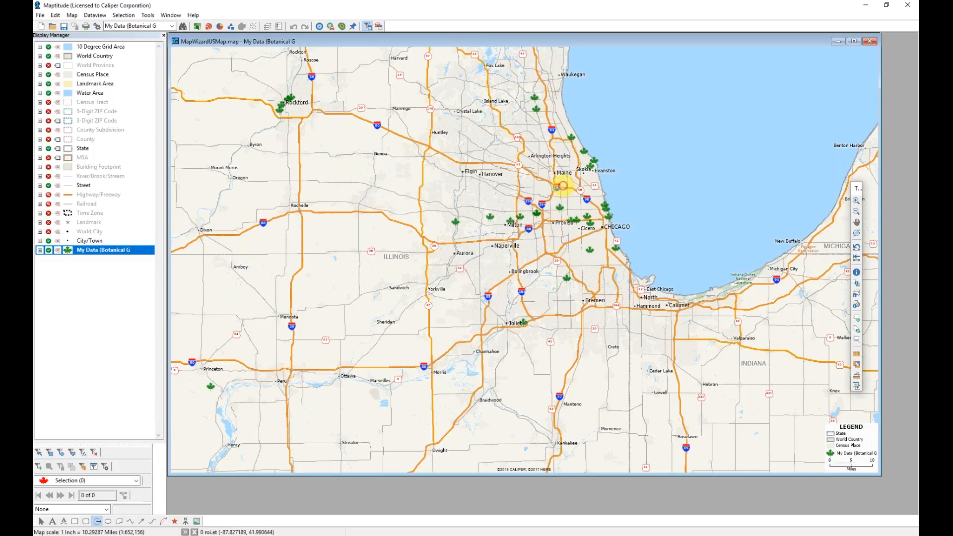
type("20")
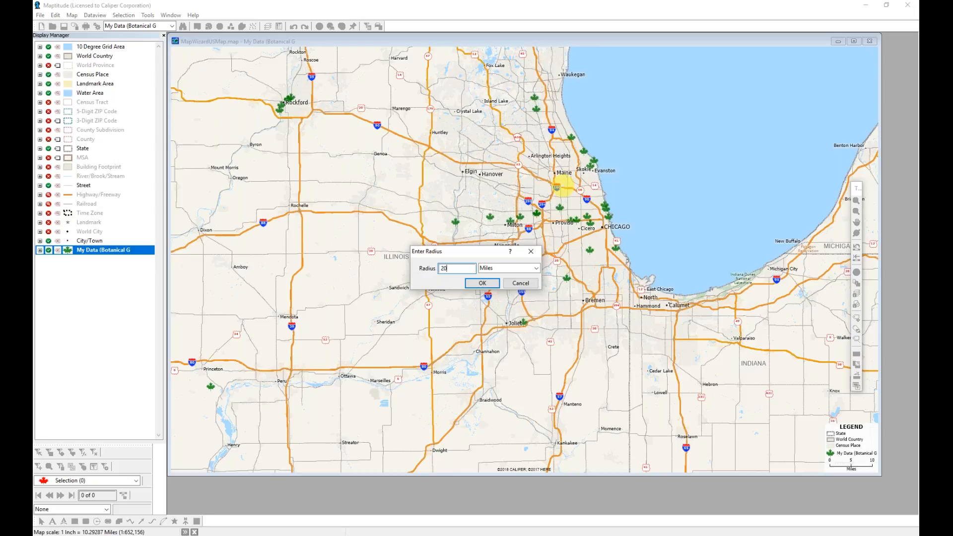
key("Return")
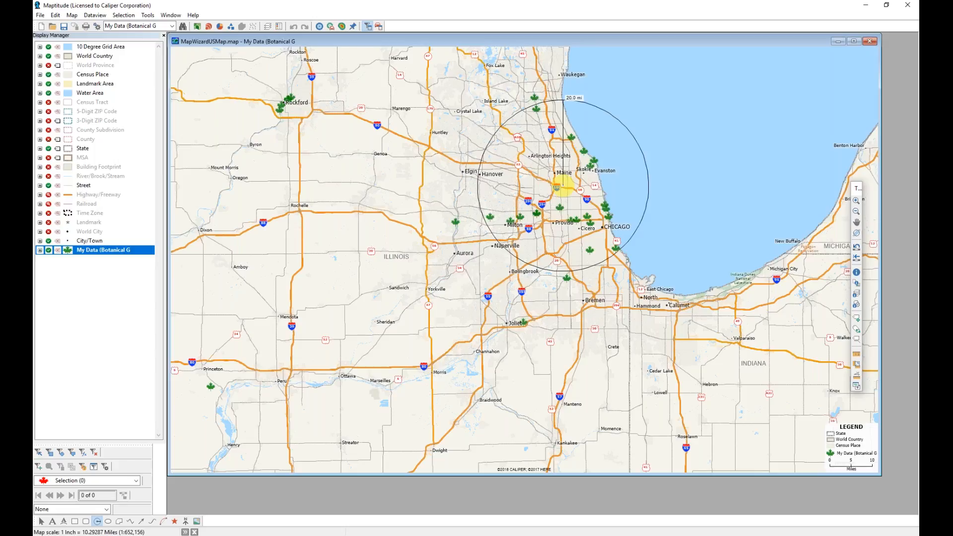
right_click(565, 99)
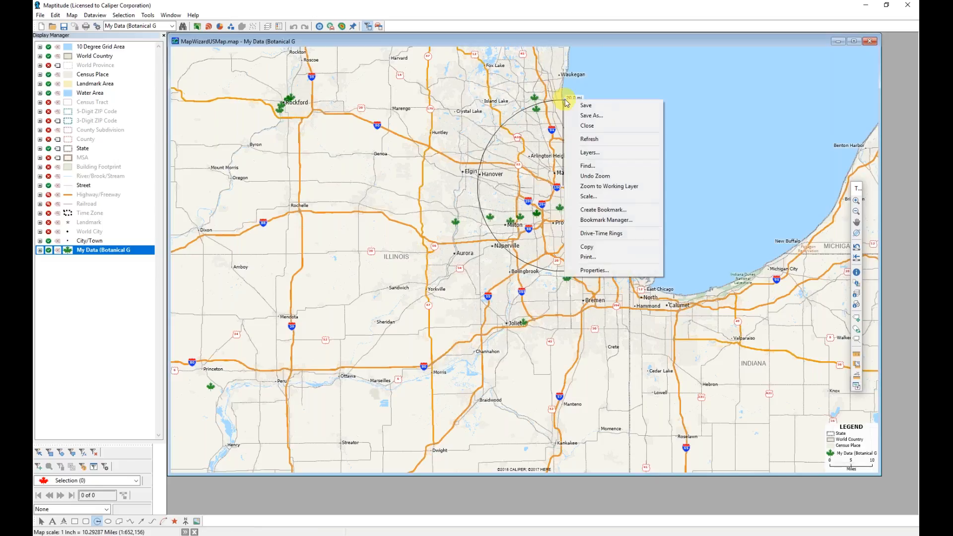
left_click(560, 99)
right_click(560, 99)
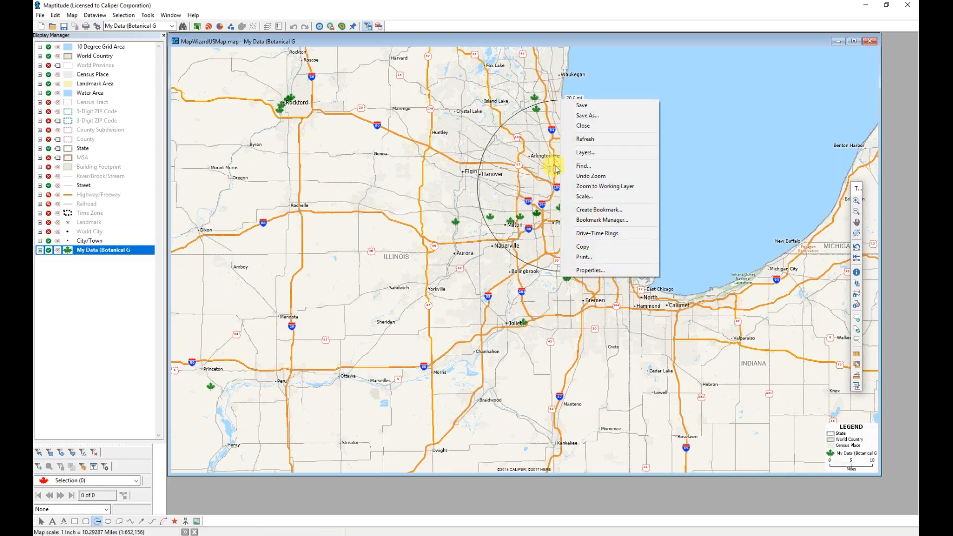
left_click(537, 108)
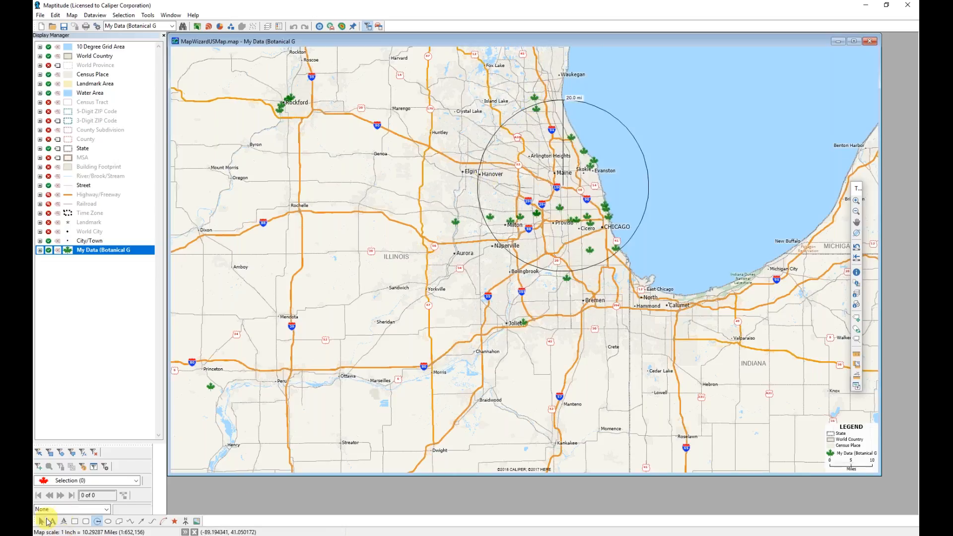
Export the data within the 20-mile circle to an Excel worksheet named 20 miles from CHI.
left_click(41, 521)
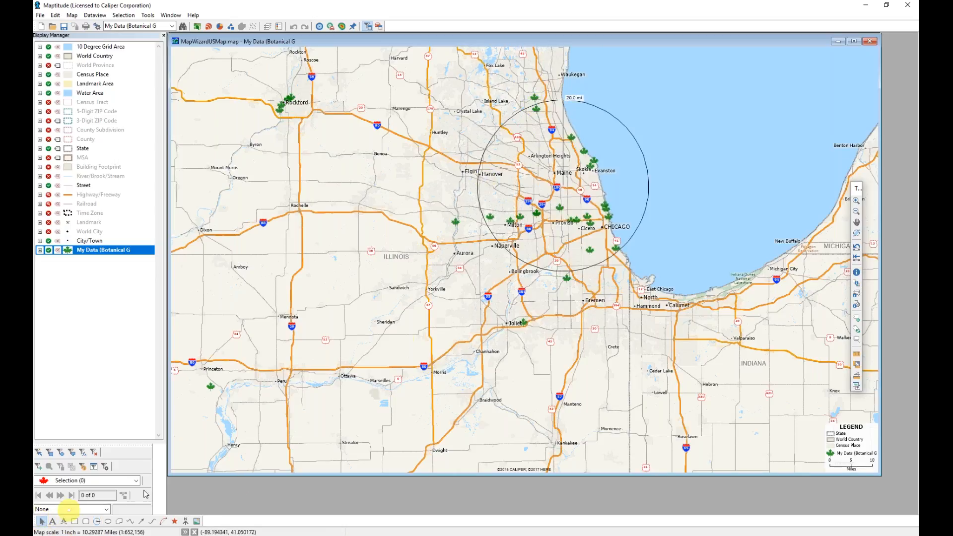
left_click(563, 120)
right_click(565, 120)
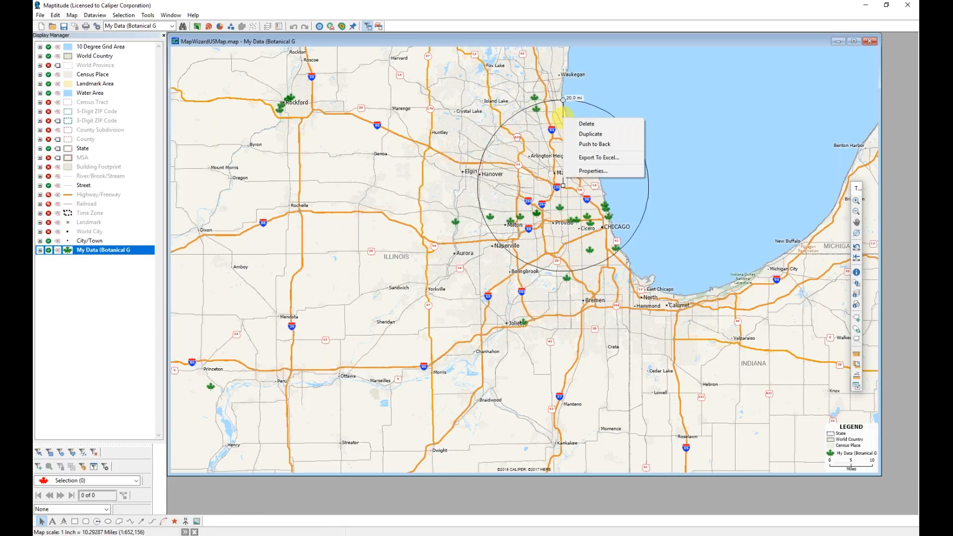
left_click(589, 159)
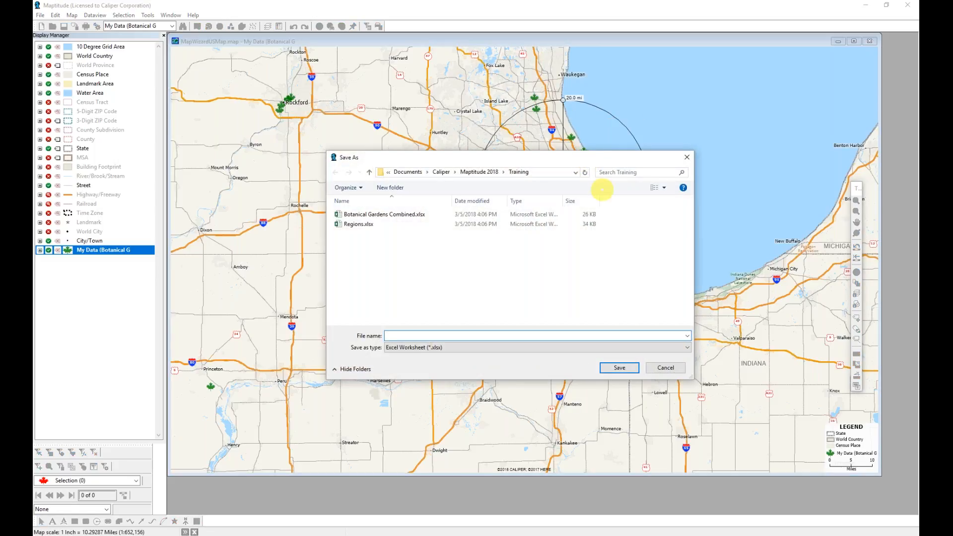
type("20 miles from CHI")
key("Return")
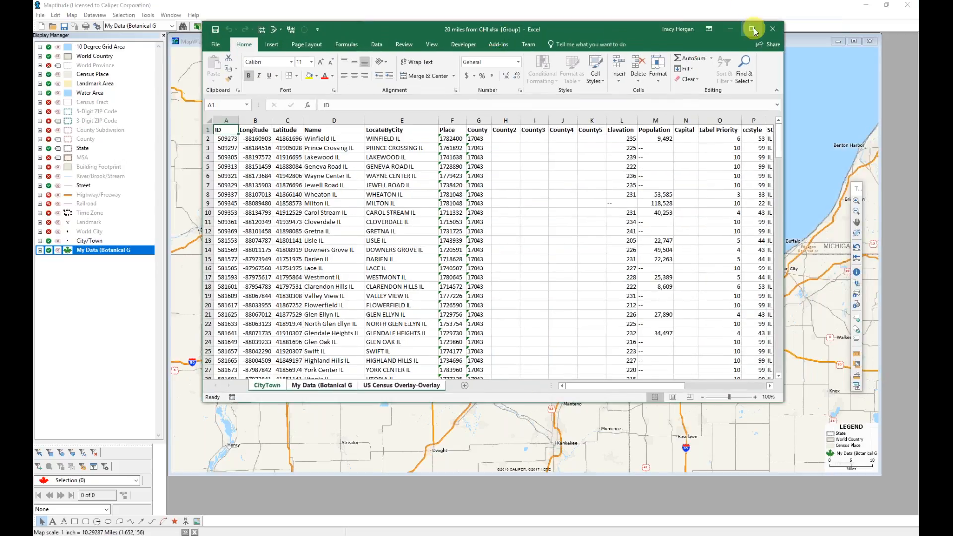
Review the My Data (Botanical G) and US Census Overlay-Overlay sheets of the exported circle workbook, and close it.
left_click(753, 29)
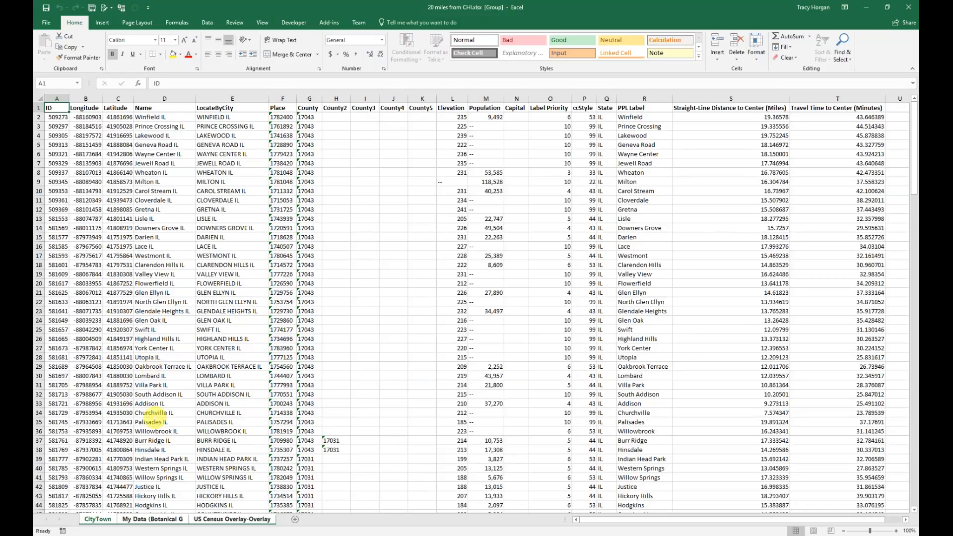
left_click(163, 519)
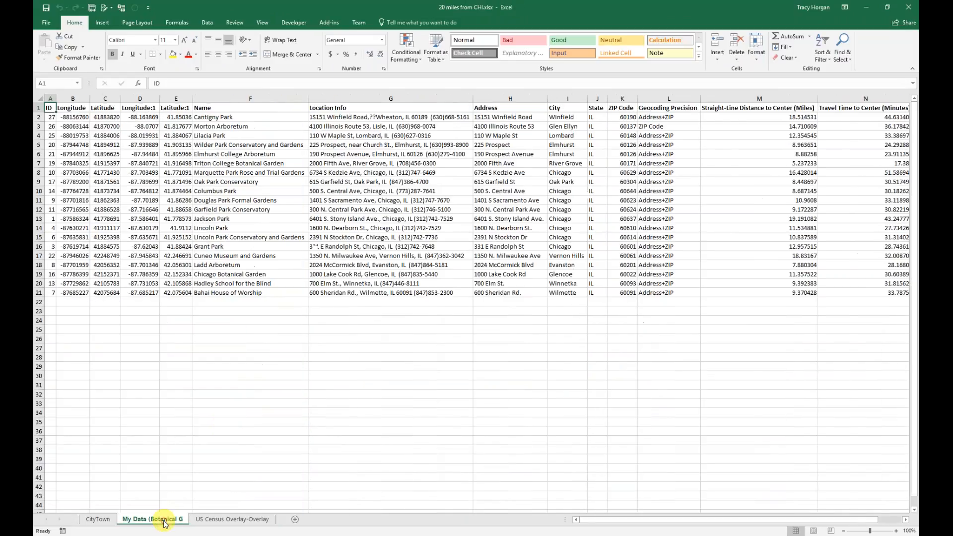
left_click(214, 520)
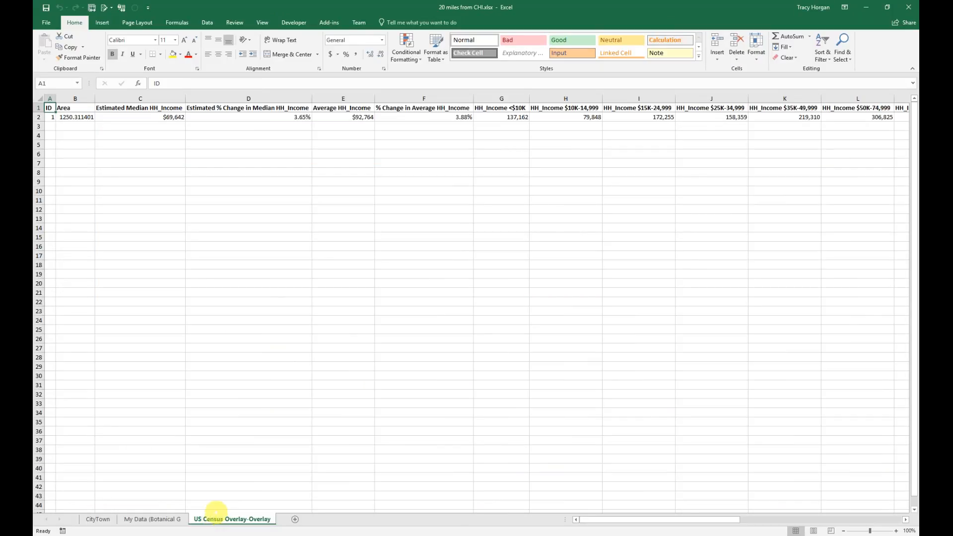
left_click(909, 5)
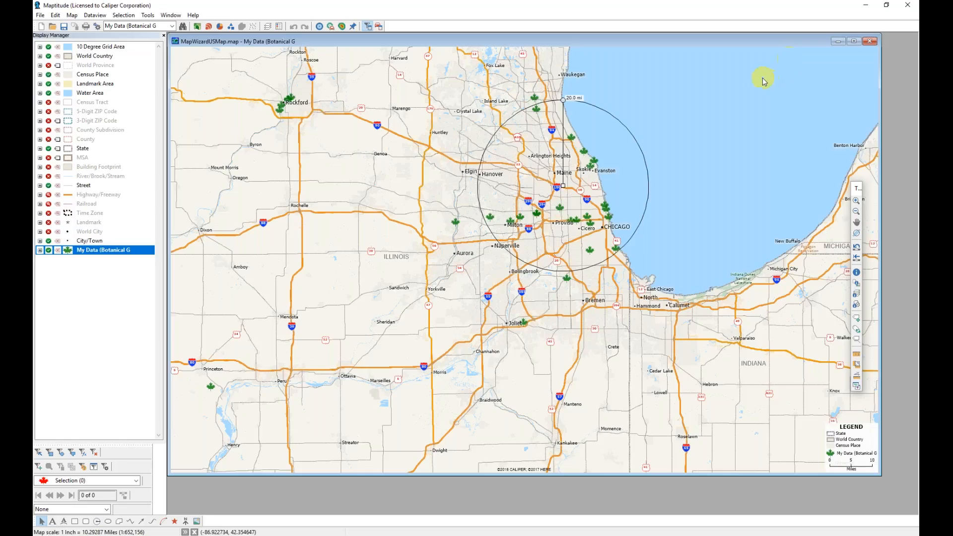
Delete the 20-mile radius circle from the map.
left_click(42, 523)
left_click_drag(566, 99, 568, 100)
key("Delete")
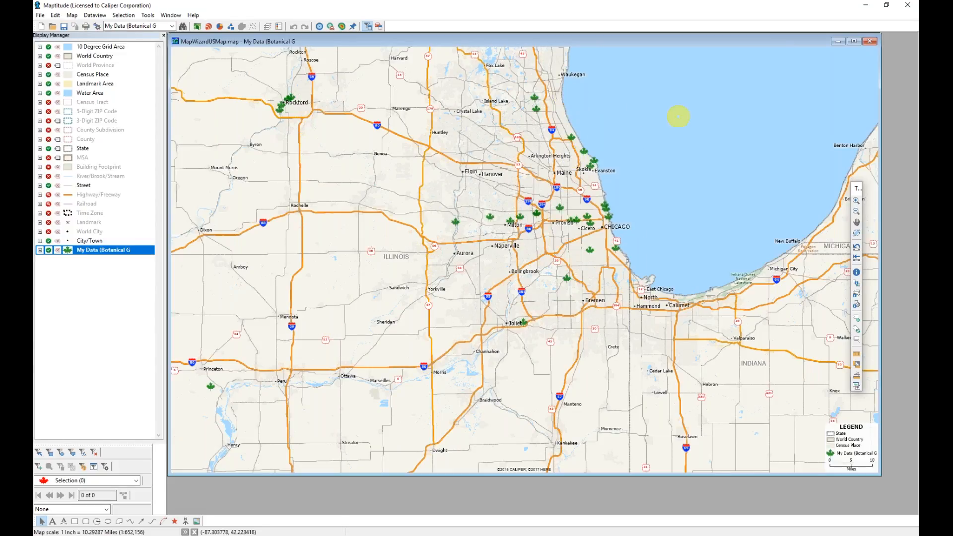
Start drive-time rings and add the garden near Skokie and the one southwest of Chicago, north of Bremen, as locations.
mouse_move(680, 121)
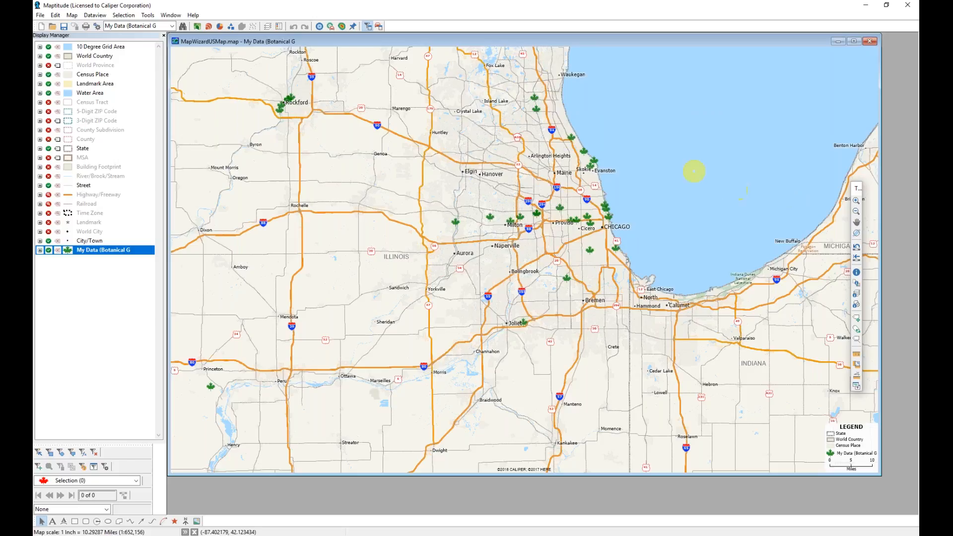
left_click(331, 26)
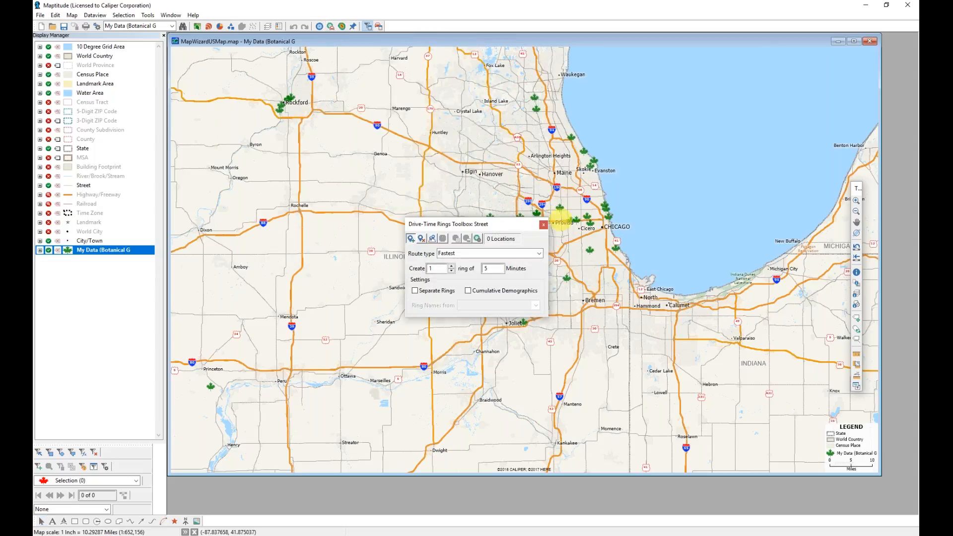
left_click_drag(470, 228, 451, 219)
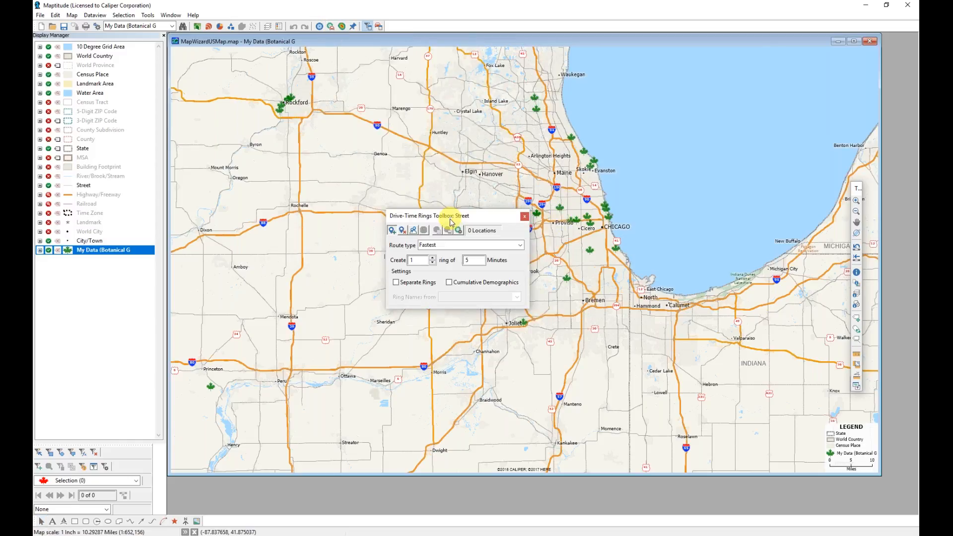
left_click(392, 231)
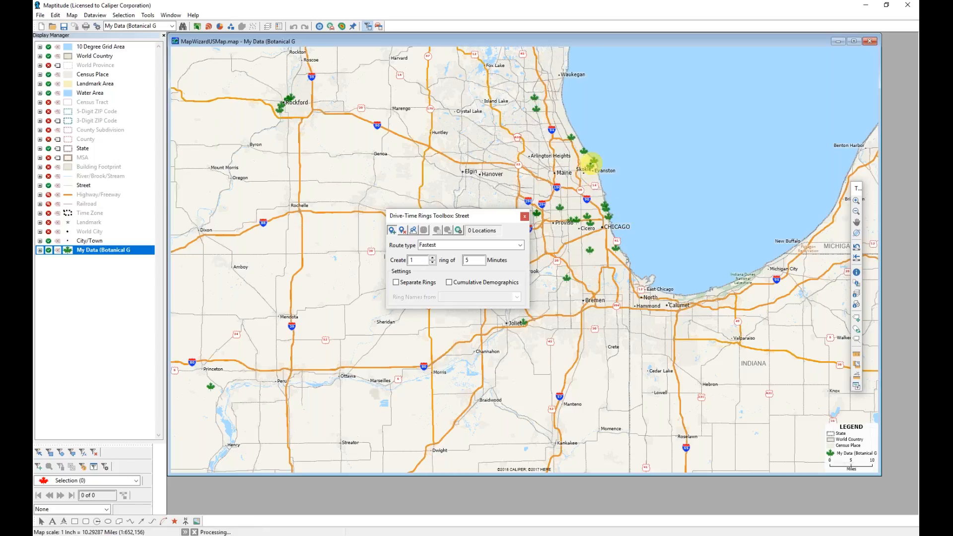
left_click(591, 166)
left_click(590, 250)
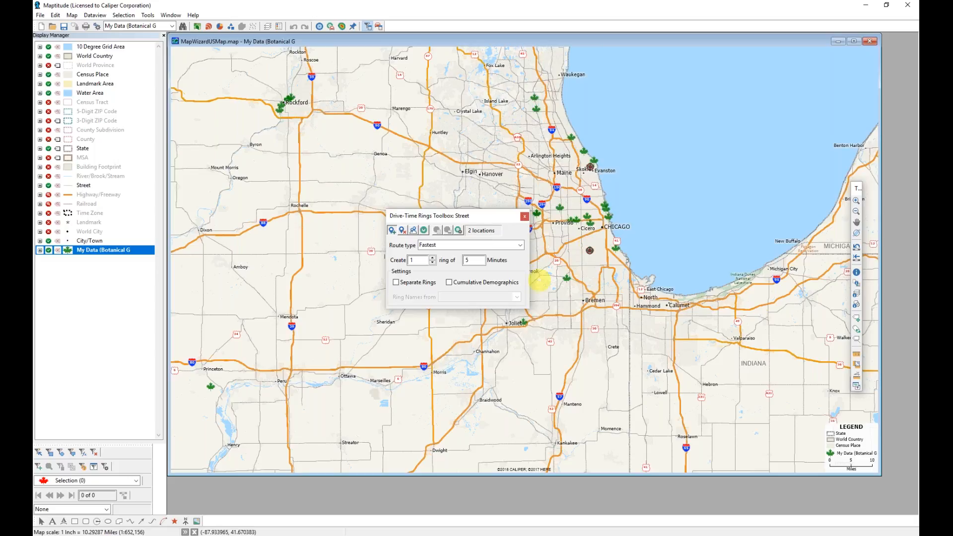
Create 2 drive-time rings of 15 minutes around both locations using the Fastest route type.
left_click(433, 258)
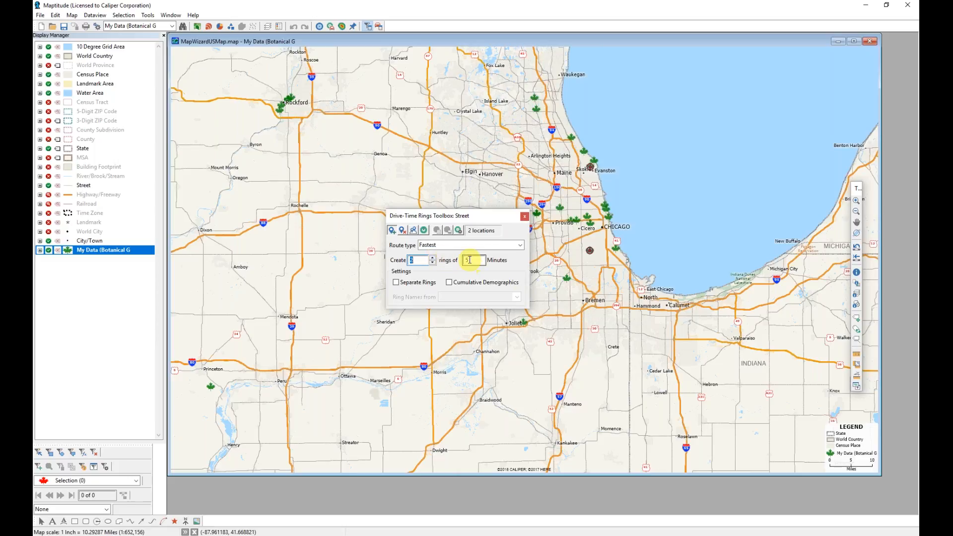
left_click(467, 259)
type("1")
left_click(424, 232)
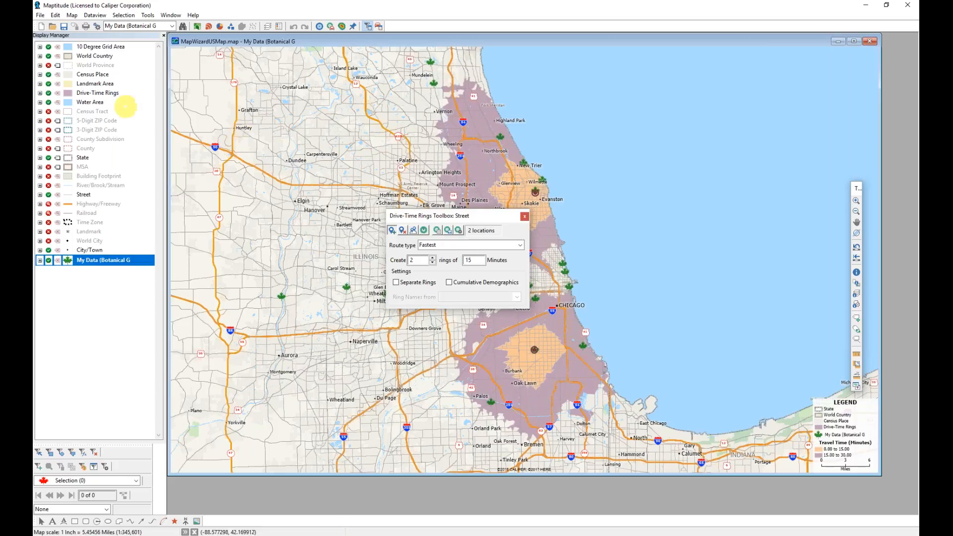
Make Drive-Time Rings the working layer and export its data to an Excel worksheet named Drive Times.
left_click(87, 93)
right_click(87, 93)
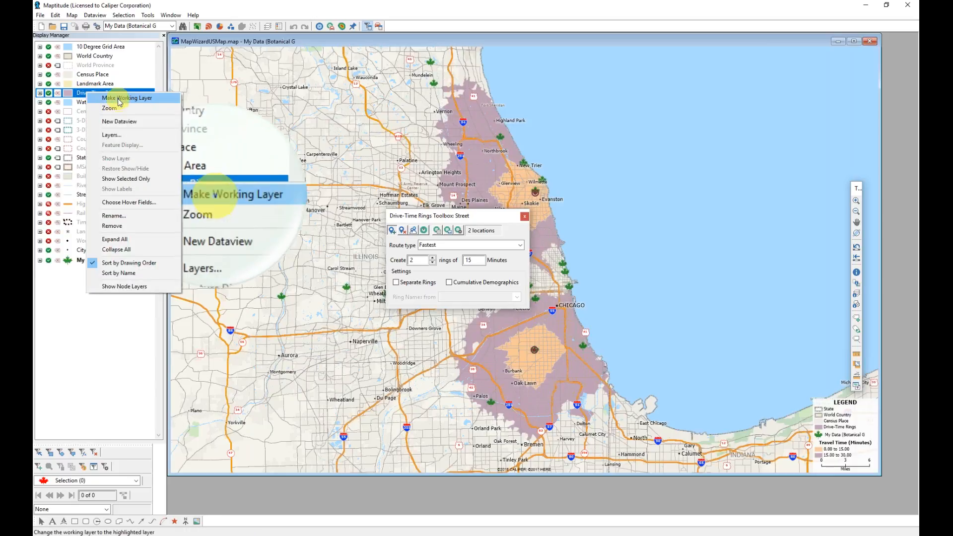
left_click(119, 99)
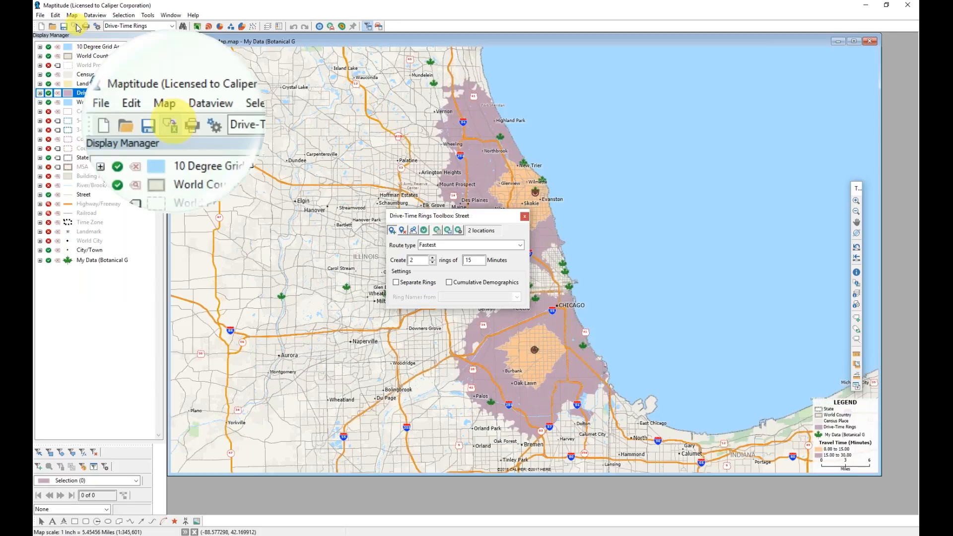
left_click(75, 26)
type("Drive Times")
key("Return")
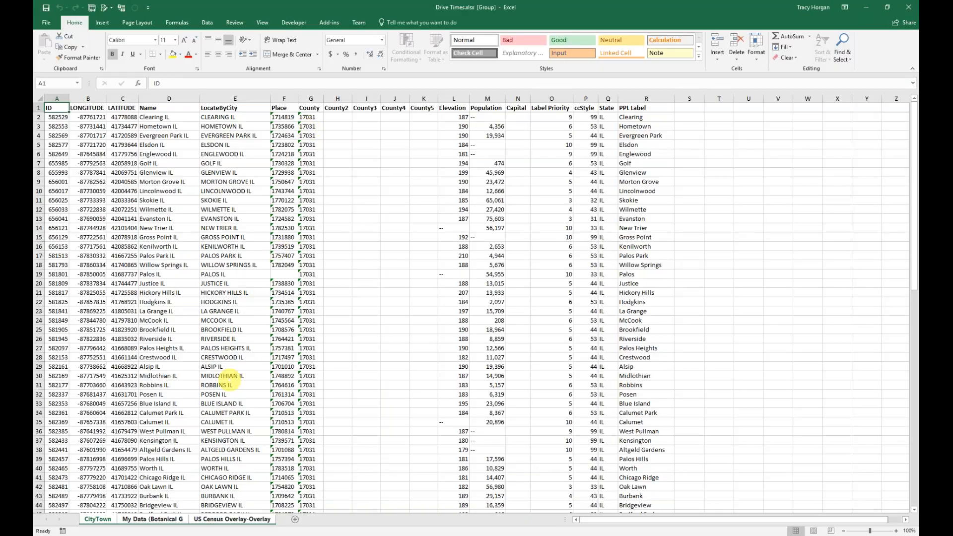
Review the botanical gardens and census overlay sheets of the Drive Times workbook, and close it.
left_click(162, 519)
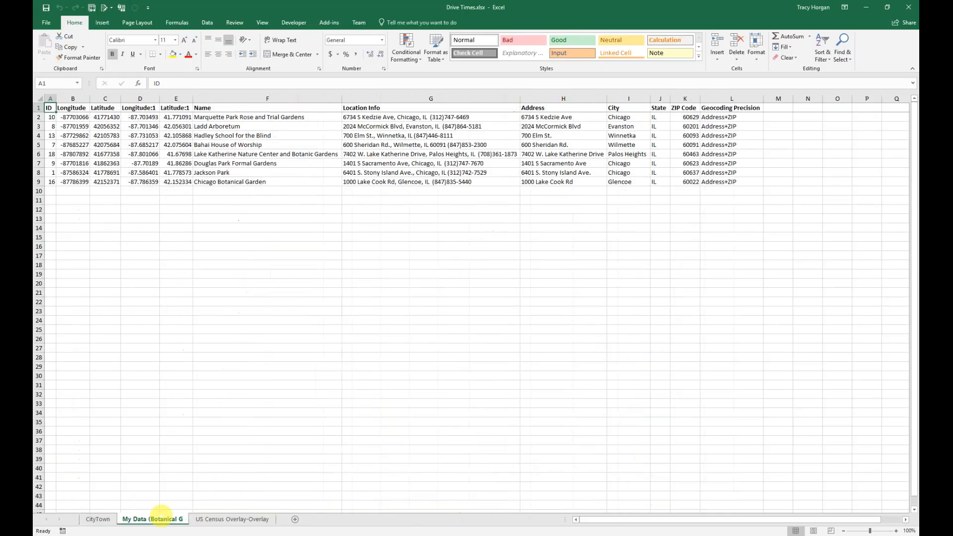
left_click(231, 519)
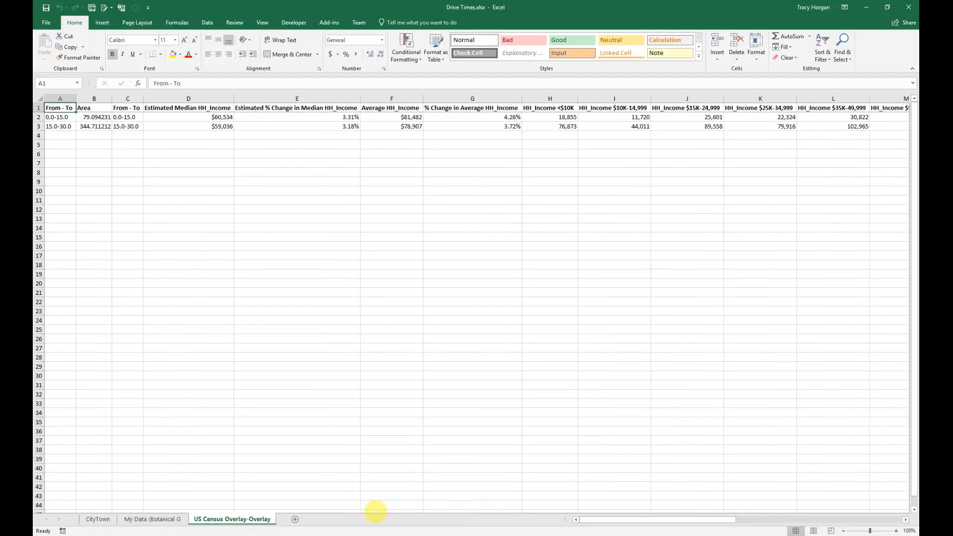
left_click(907, 9)
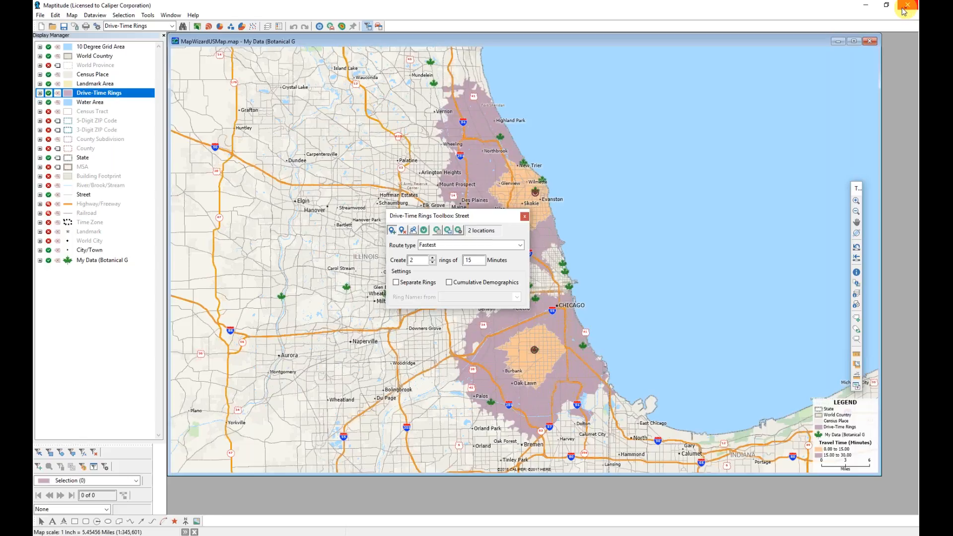
Close the Drive-Time Rings Toolbox and drop the rings layer from the map.
left_click(524, 215)
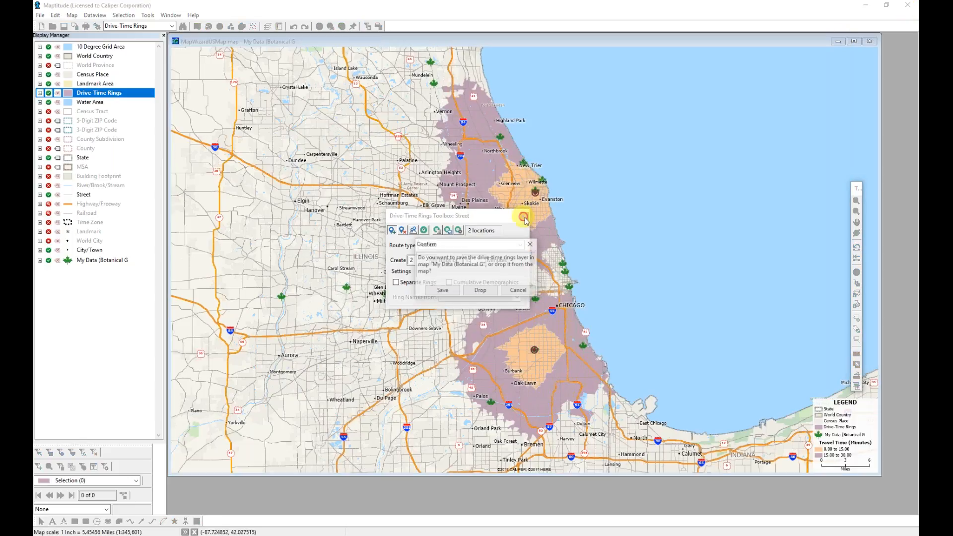
left_click(486, 290)
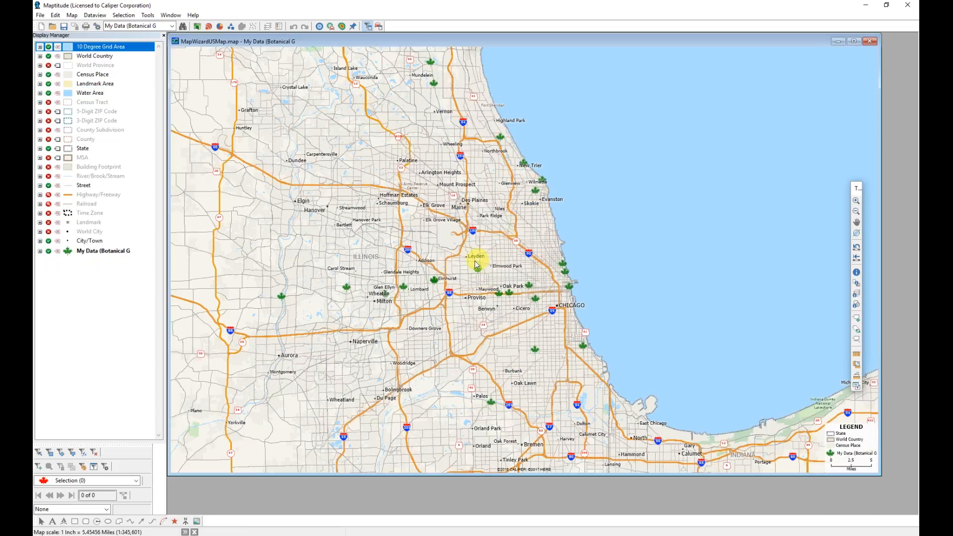
Start a new territory layer from a territory table, using Sheet1 of Regions.xlsx.
mouse_move(467, 270)
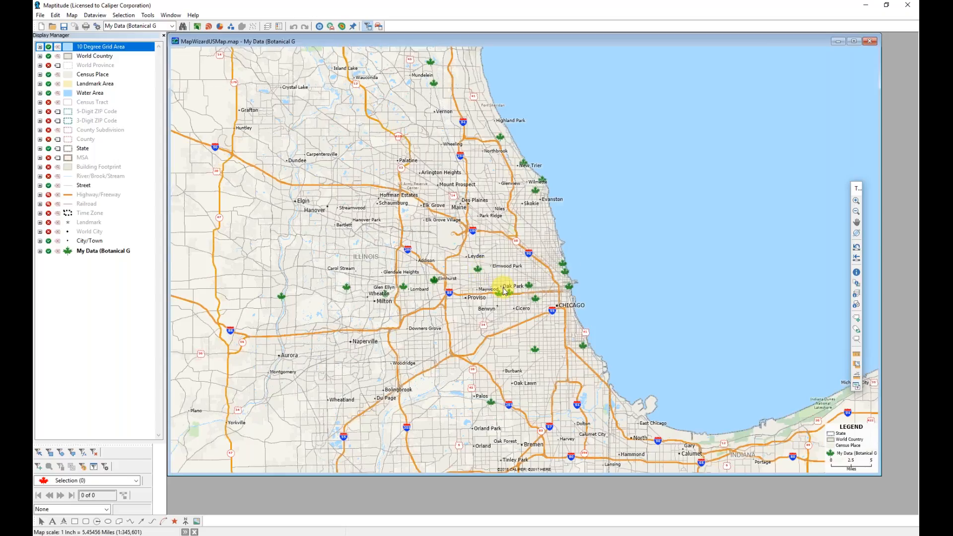
mouse_move(511, 294)
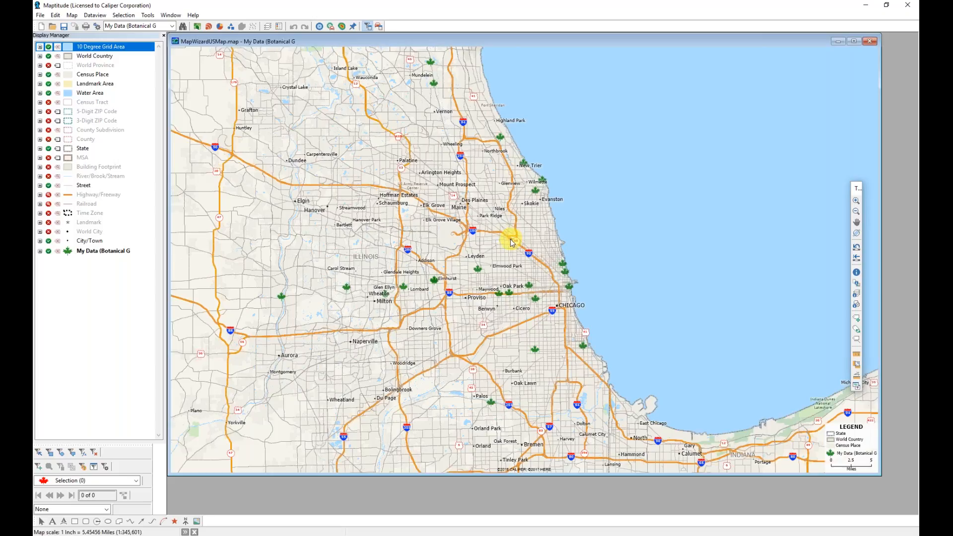
mouse_move(512, 243)
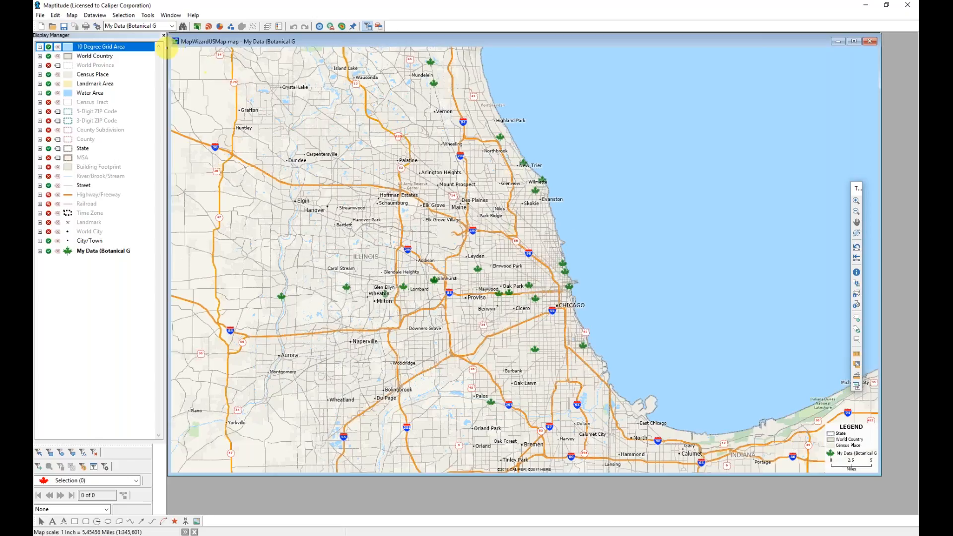
left_click(74, 15)
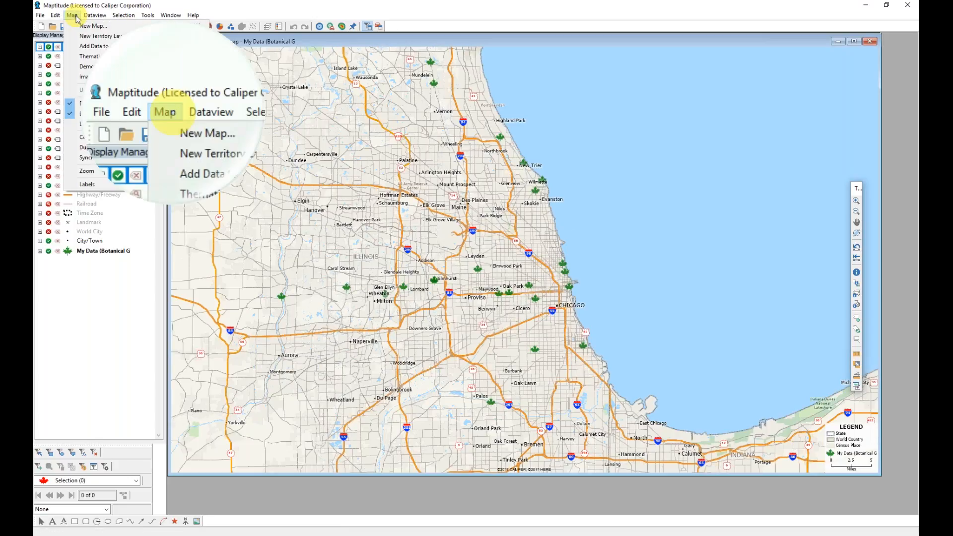
left_click(91, 42)
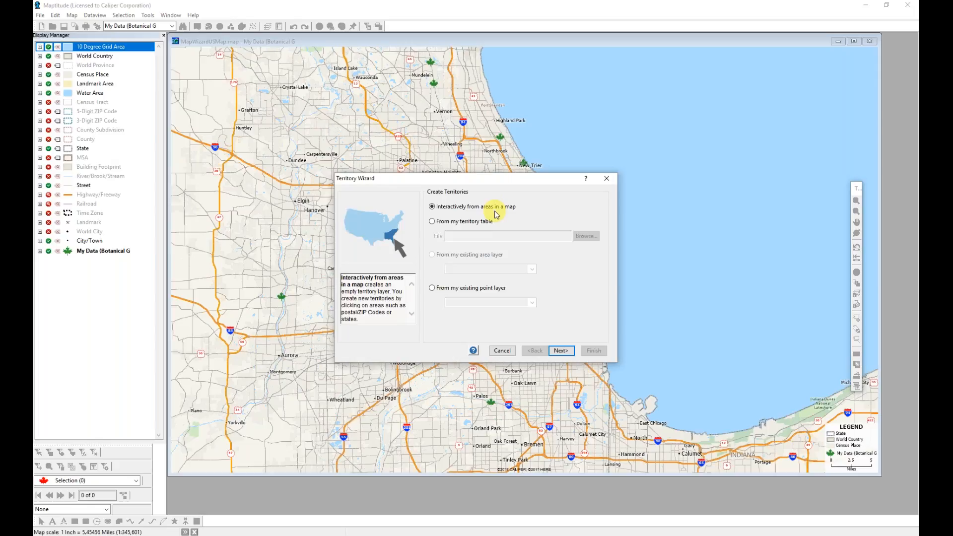
left_click(492, 226)
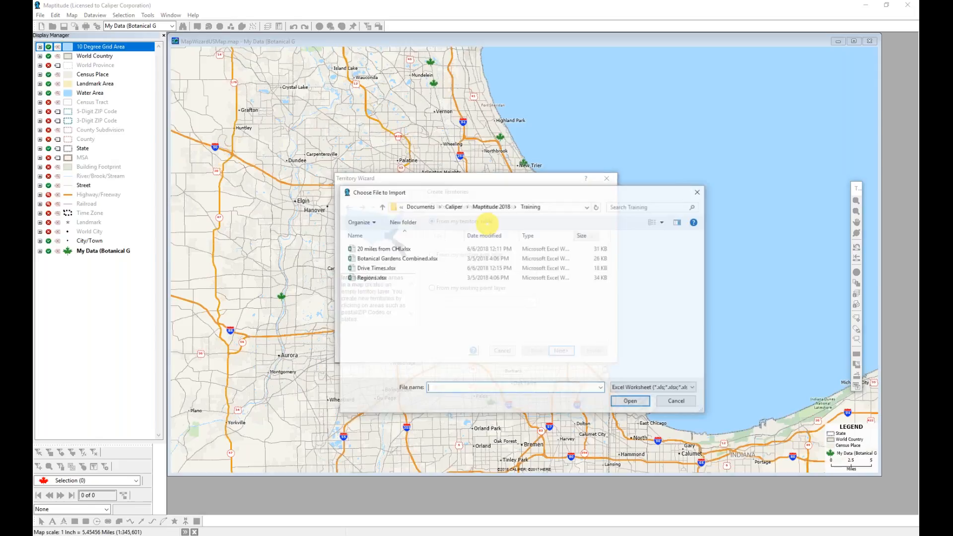
double_click(379, 279)
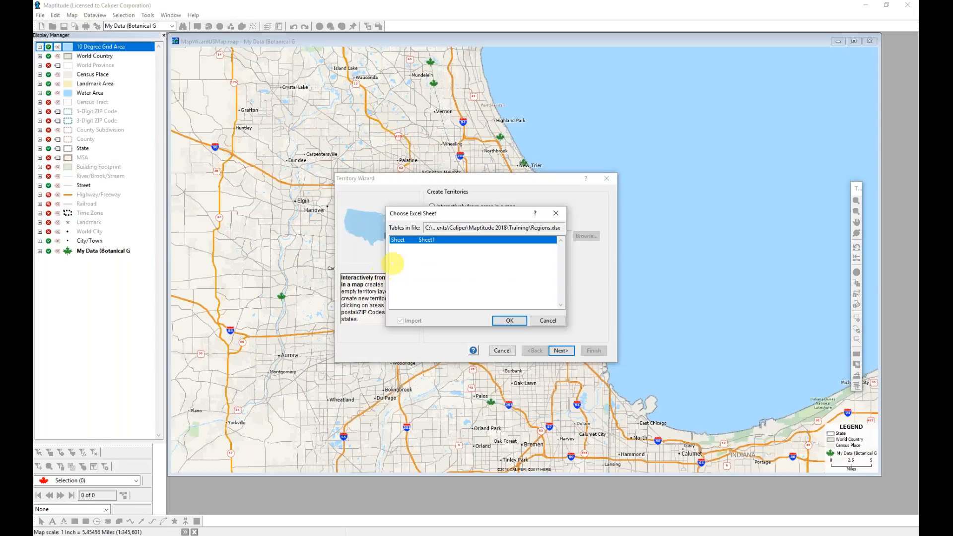
left_click(500, 319)
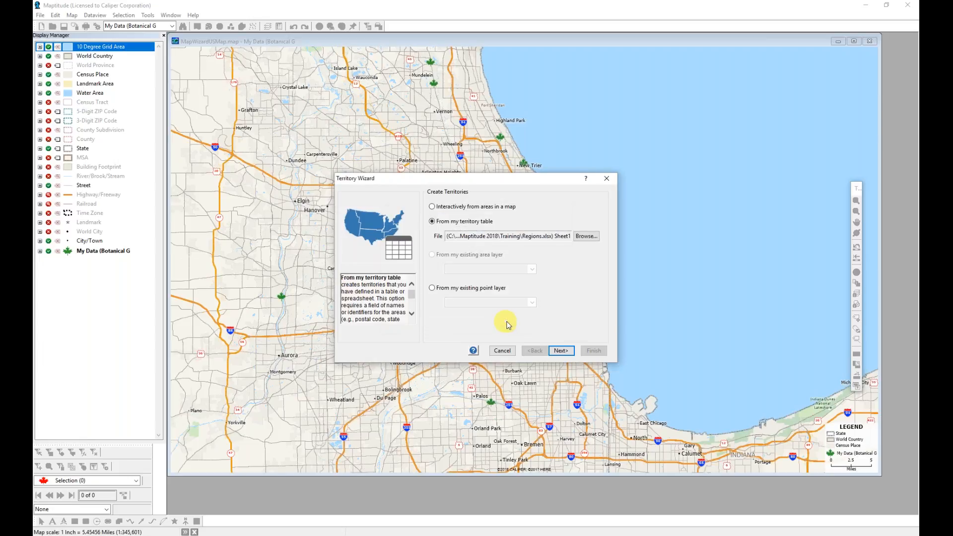
Accept the 5-Digit ZIP Code match for the territory table and add Population, Male and Female as tracking fields.
left_click(563, 353)
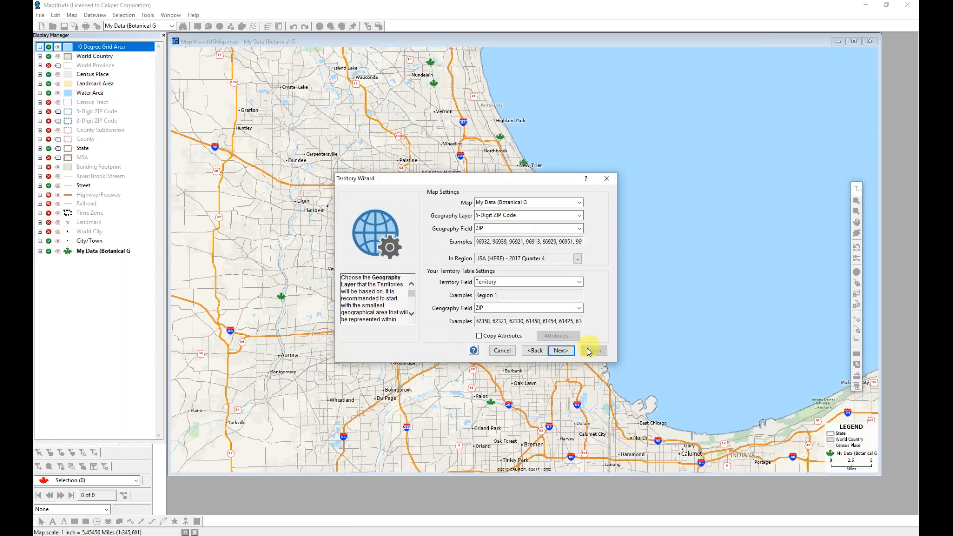
left_click(566, 351)
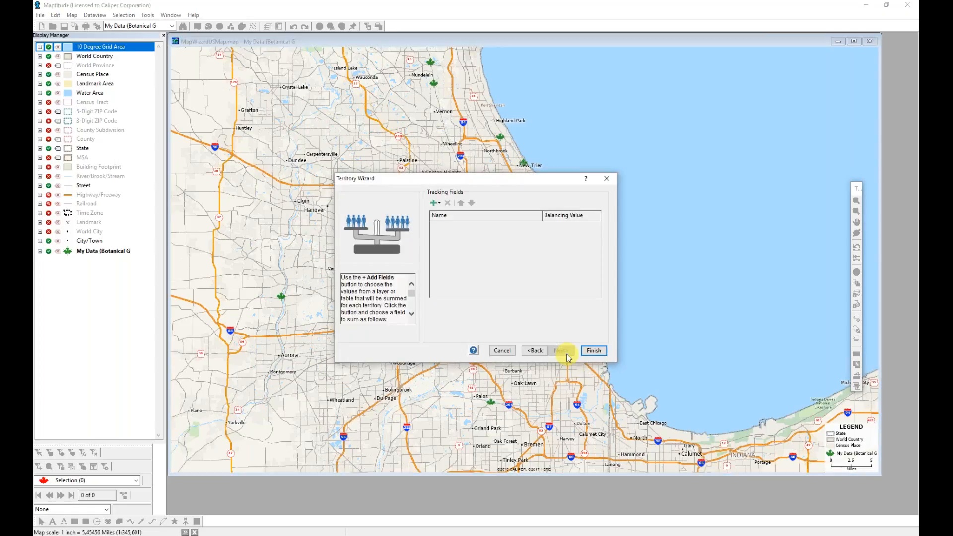
left_click(436, 206)
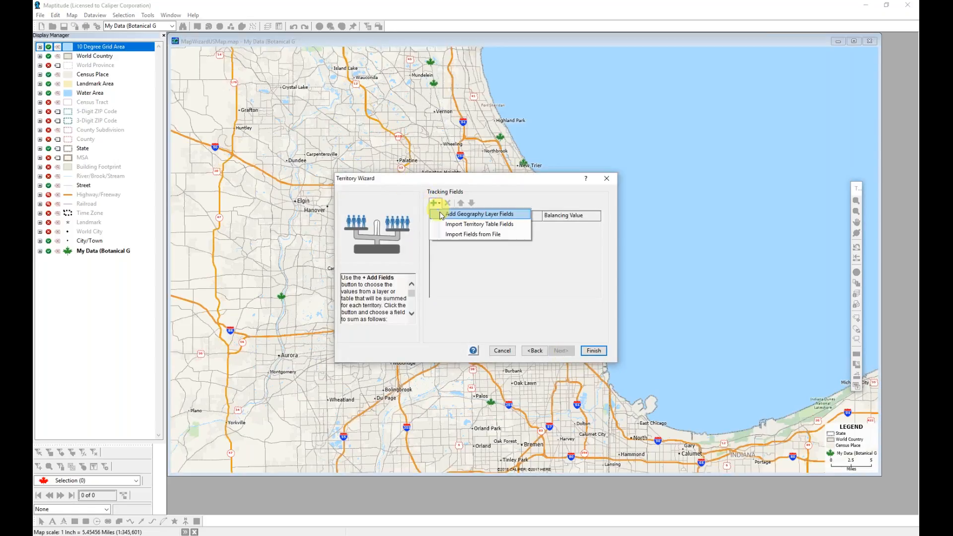
left_click(444, 215)
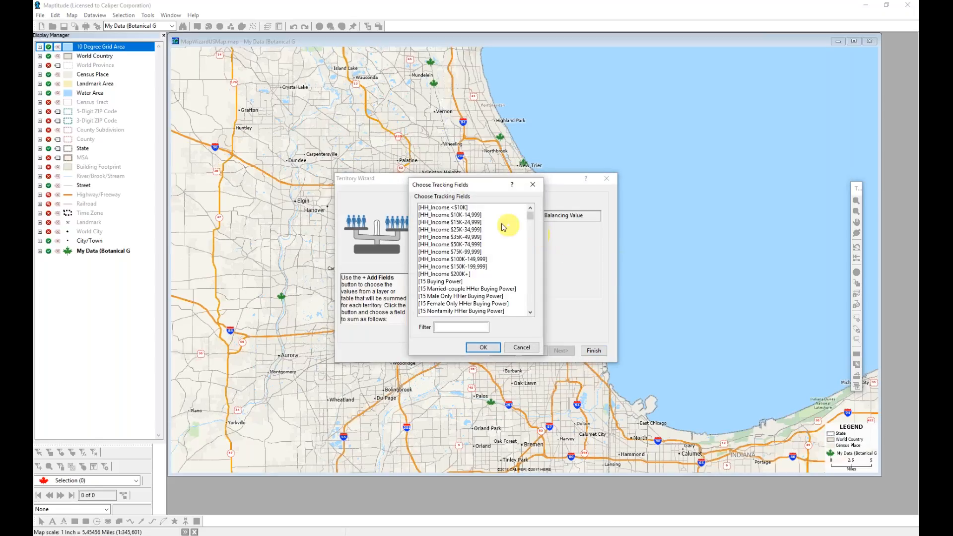
scroll(491, 247, "down", 1)
scroll(492, 246, "down", 2)
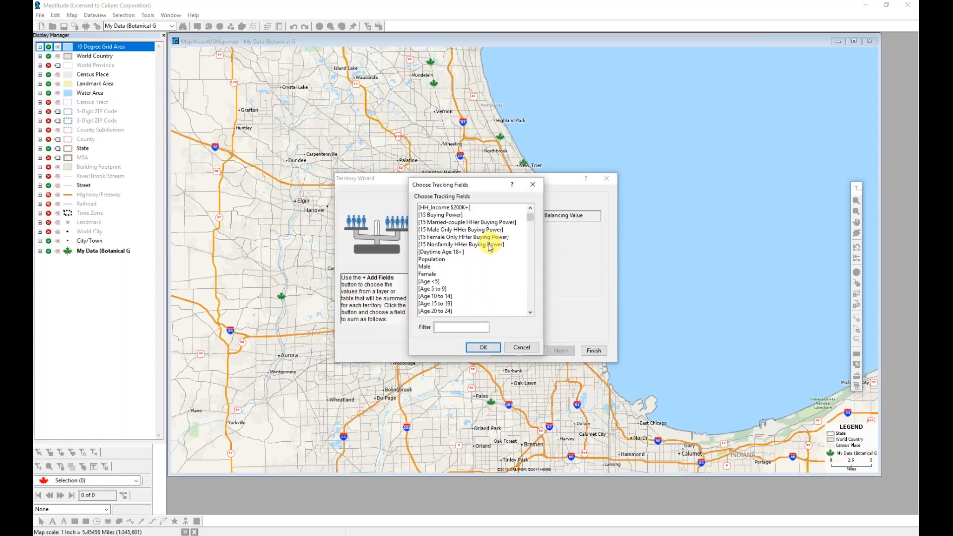
left_click_drag(447, 259, 448, 277)
left_click(482, 347)
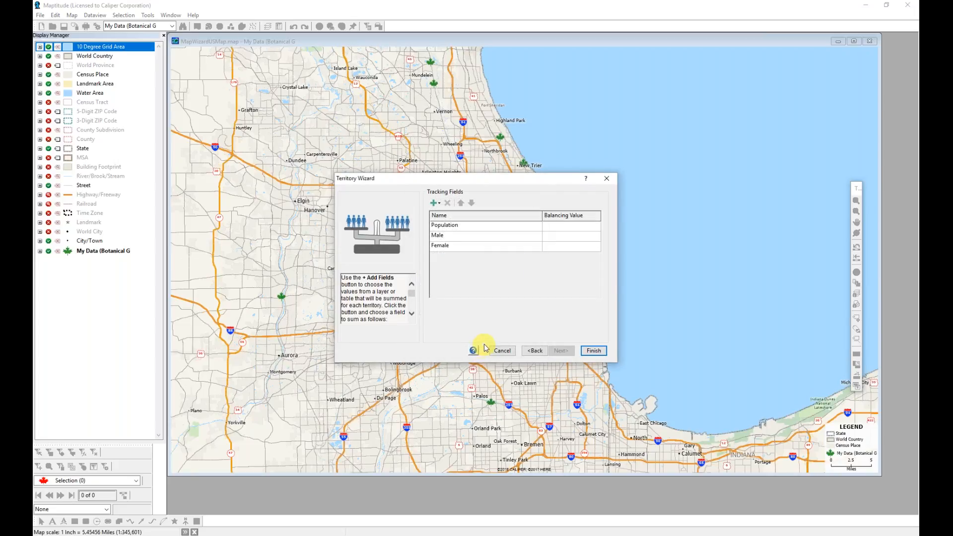
left_click(439, 203)
left_click(458, 235)
left_click(384, 279)
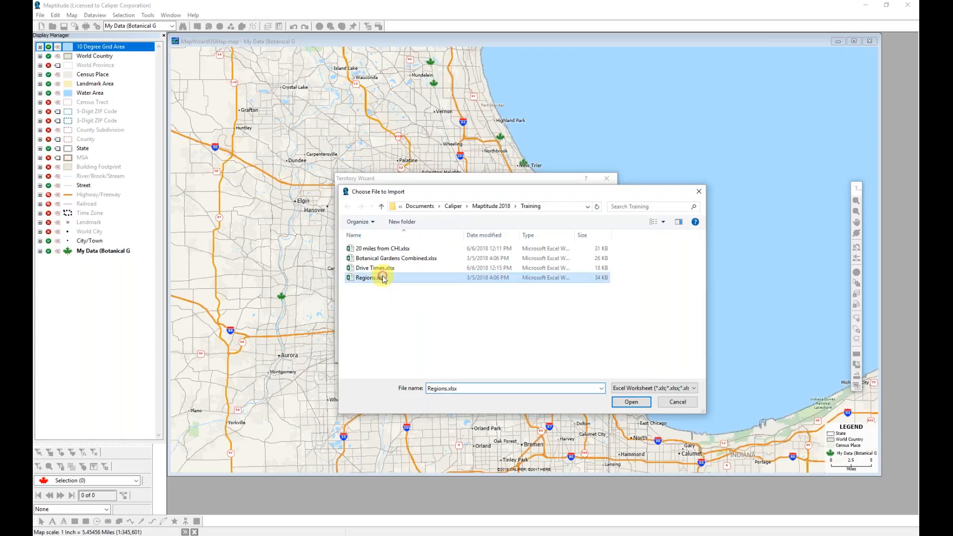
double_click(384, 278)
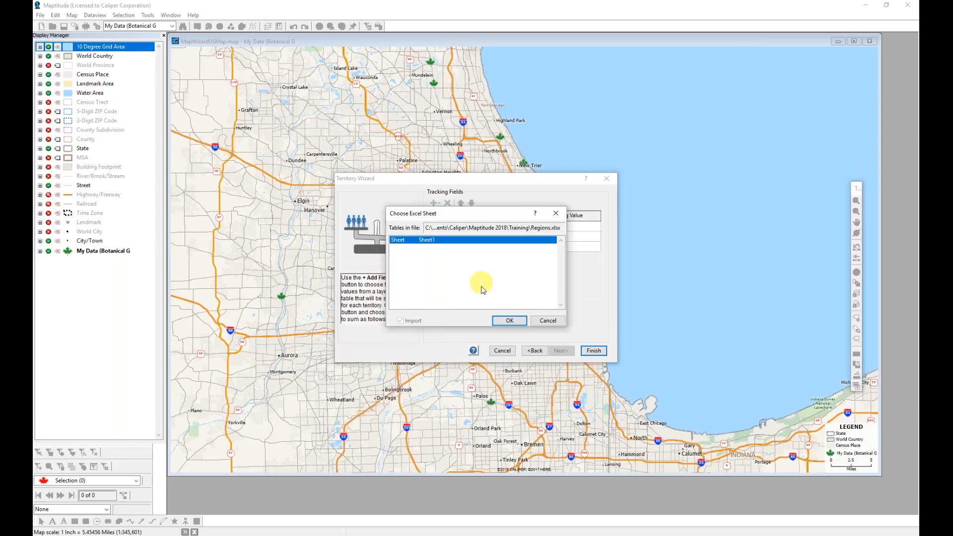
left_click(504, 320)
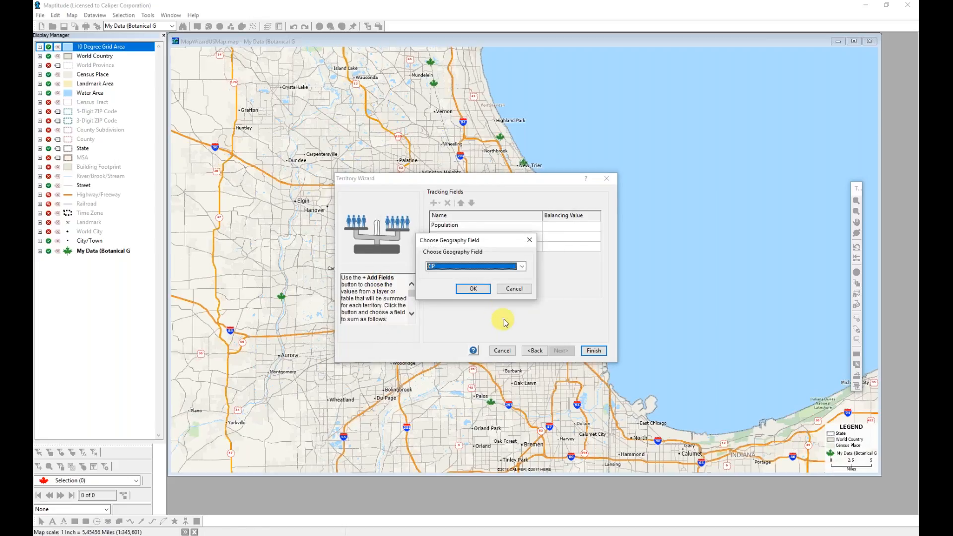
left_click(480, 293)
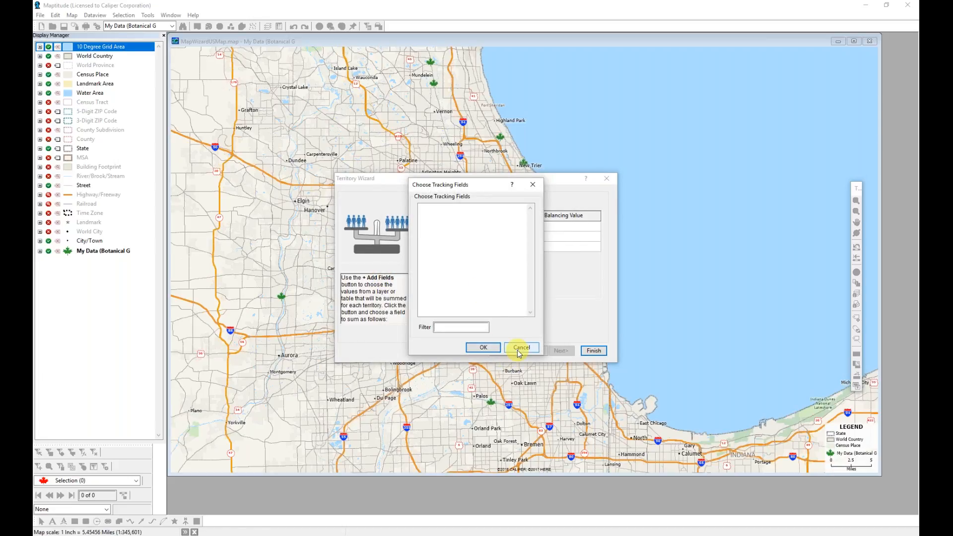
left_click(525, 350)
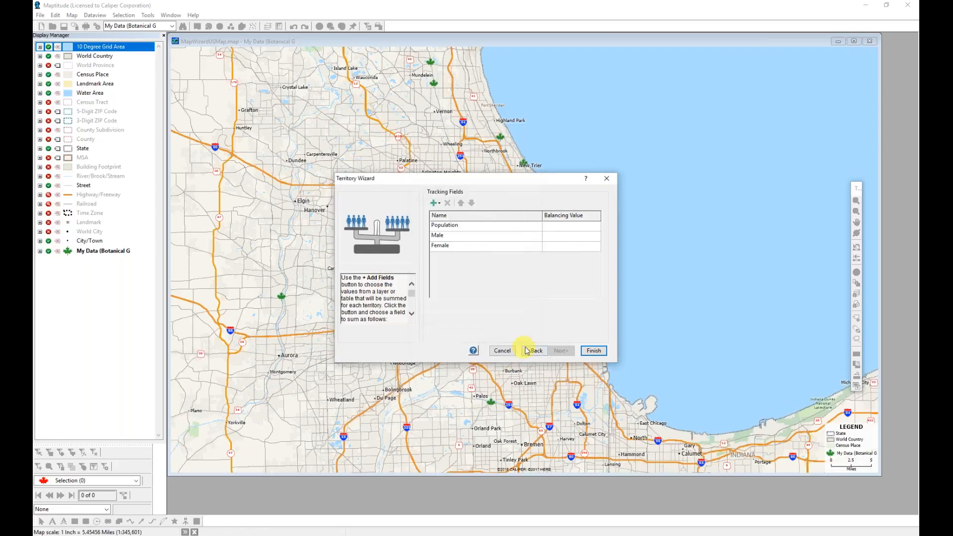
Create the territories, save the layer as Sheet1 Territories.dbd, and move the Territory Manager inward.
left_click(591, 349)
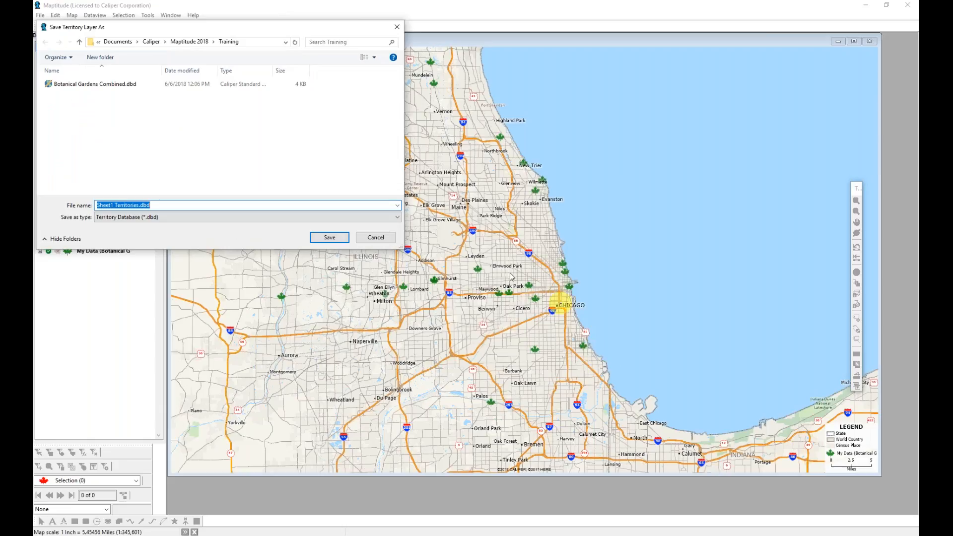
left_click(334, 239)
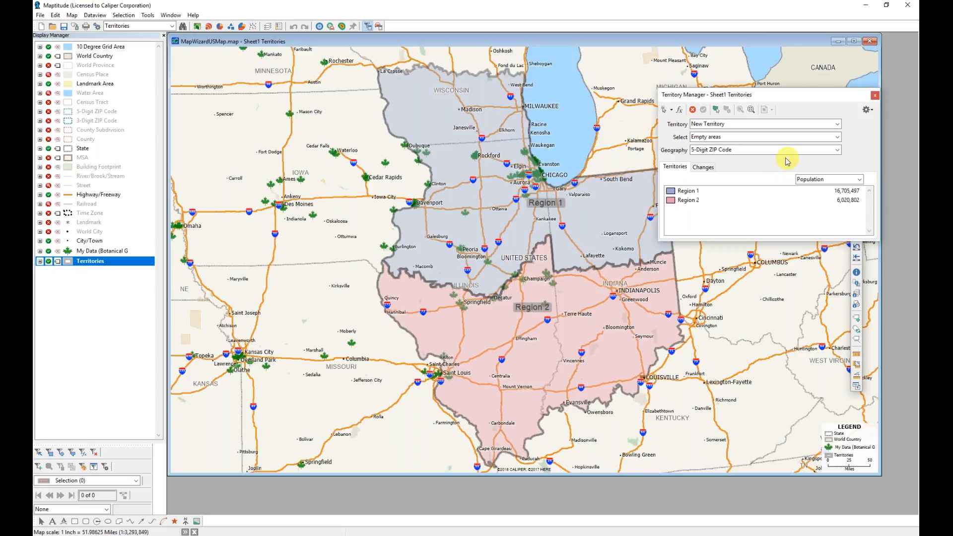
left_click_drag(750, 100, 696, 98)
Add the empty counties around Saint Louis and Saint Charles to Region 2, using County geography, and commit the change.
left_click(857, 201)
left_click_drag(416, 350, 437, 383)
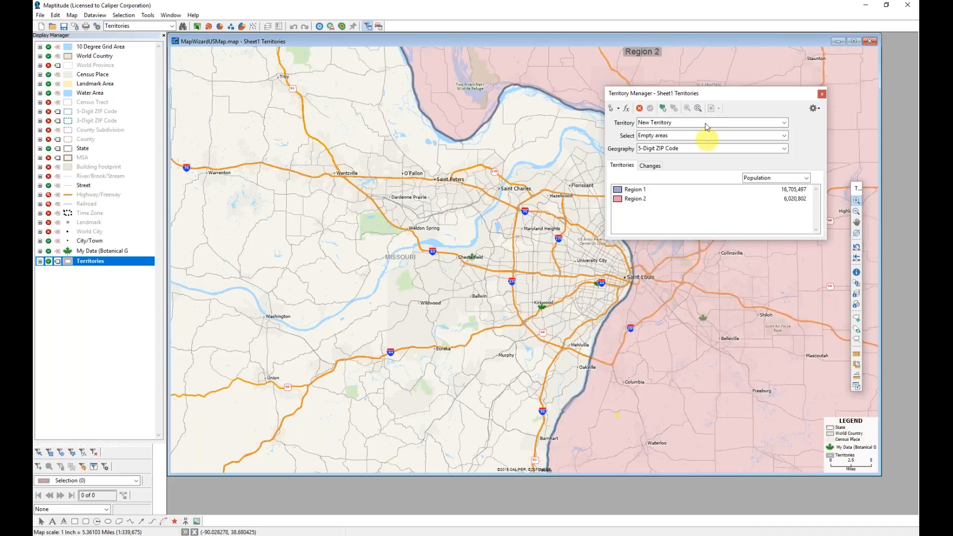
left_click(669, 124)
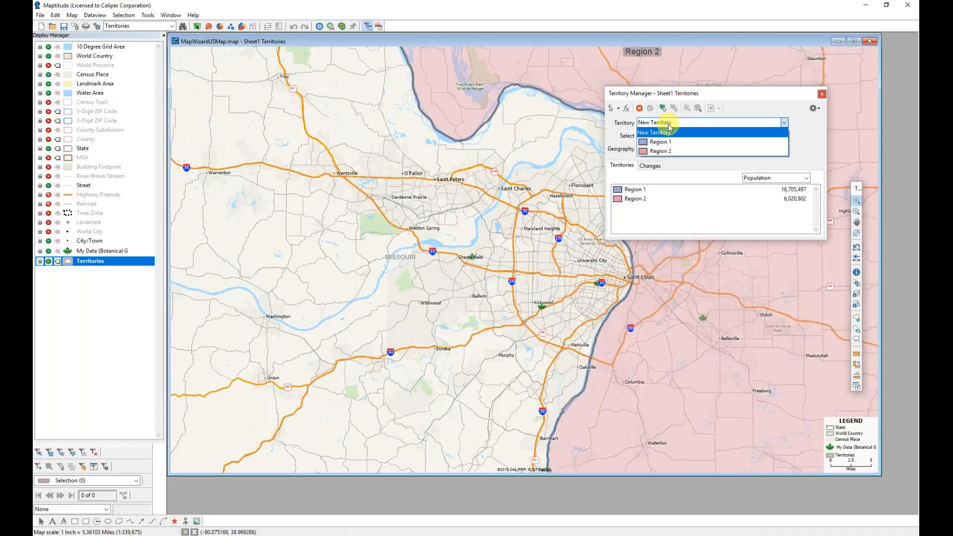
left_click(665, 151)
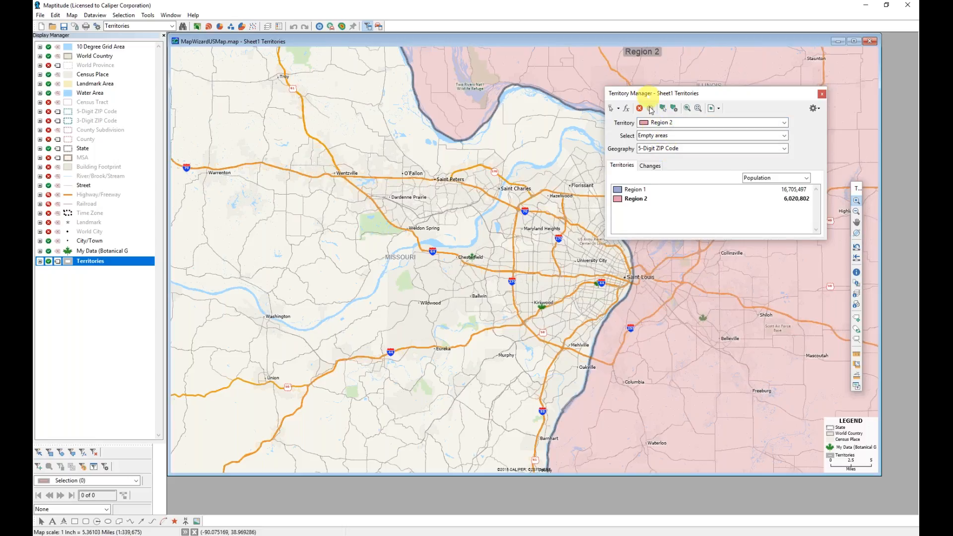
left_click(653, 148)
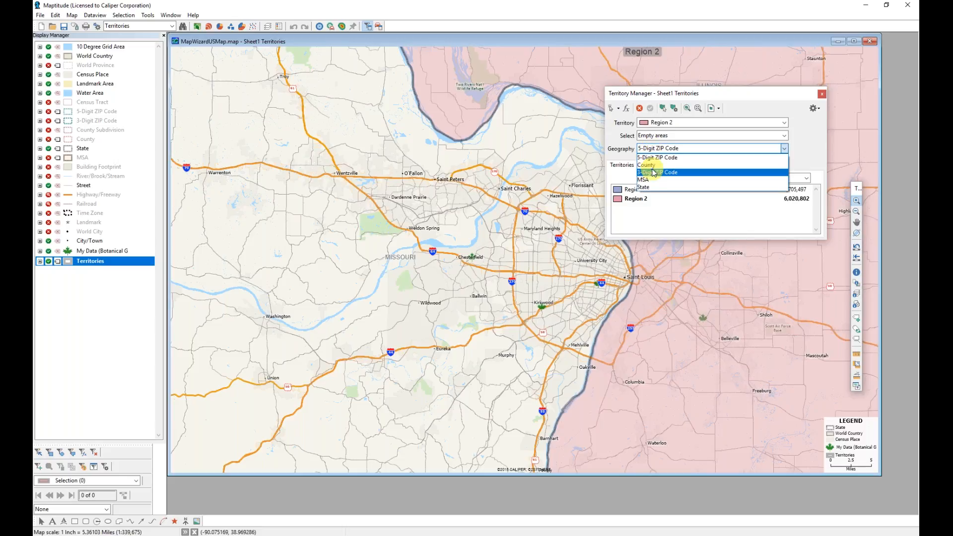
left_click(652, 166)
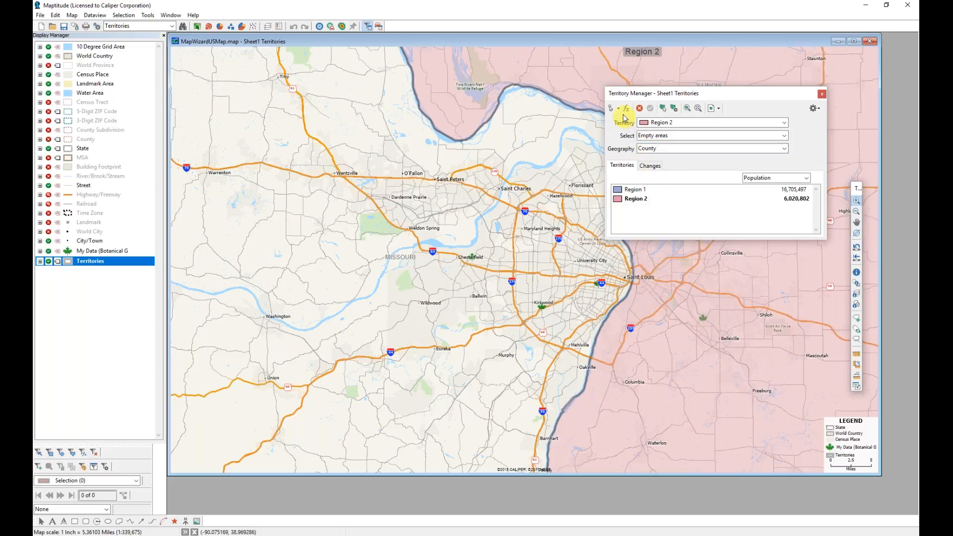
left_click(611, 108)
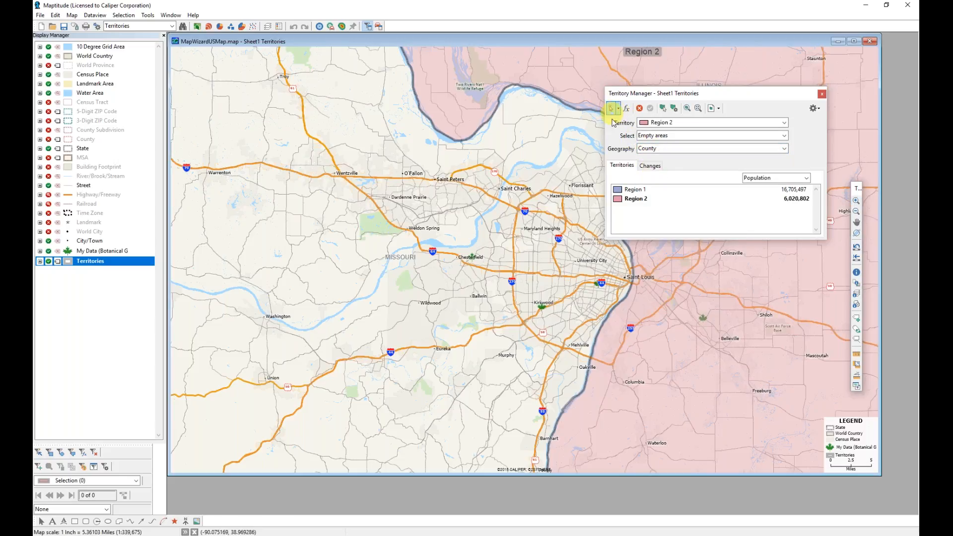
left_click(577, 257)
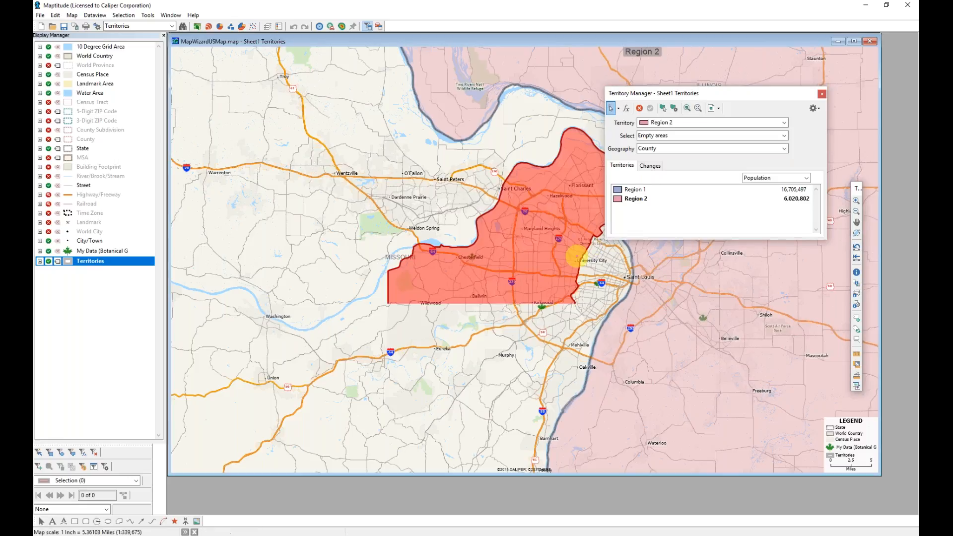
left_click(606, 271)
left_click(533, 159)
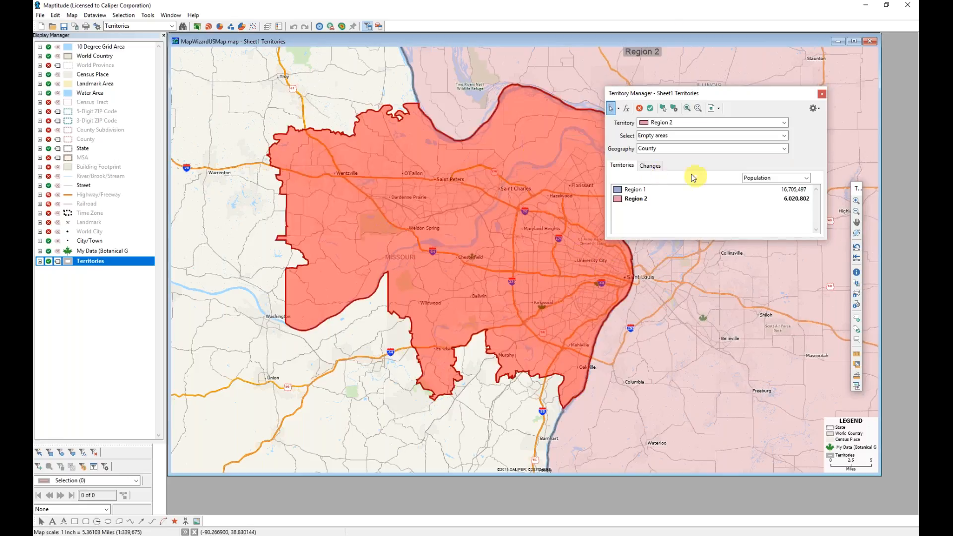
left_click(654, 169)
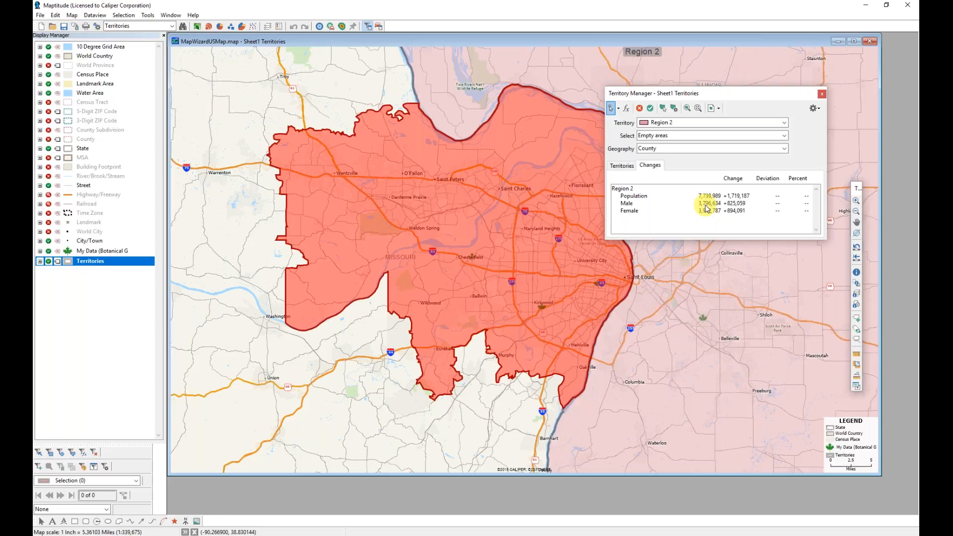
left_click(652, 108)
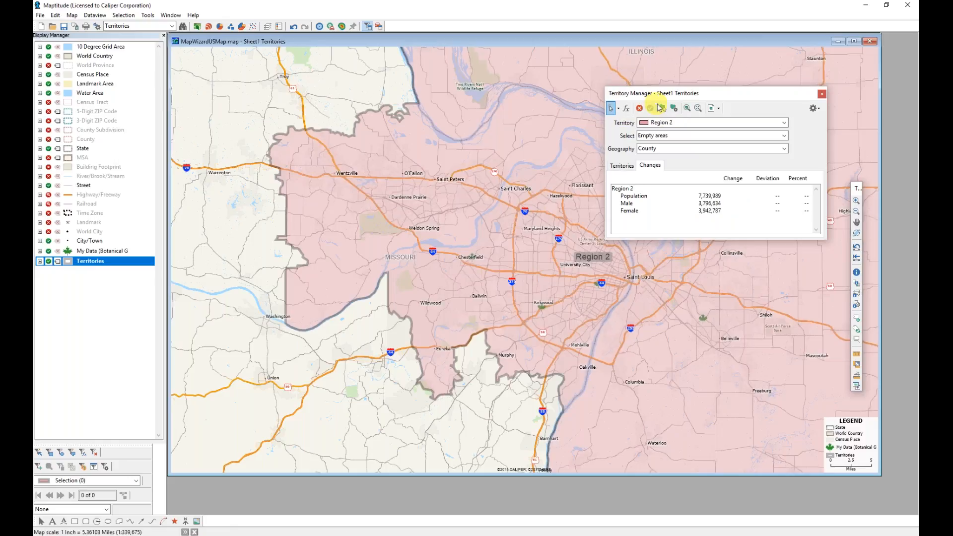
Add the unassigned part of Wisconsin to Region 1, using State geography, and show all territories on the map.
left_click(699, 108)
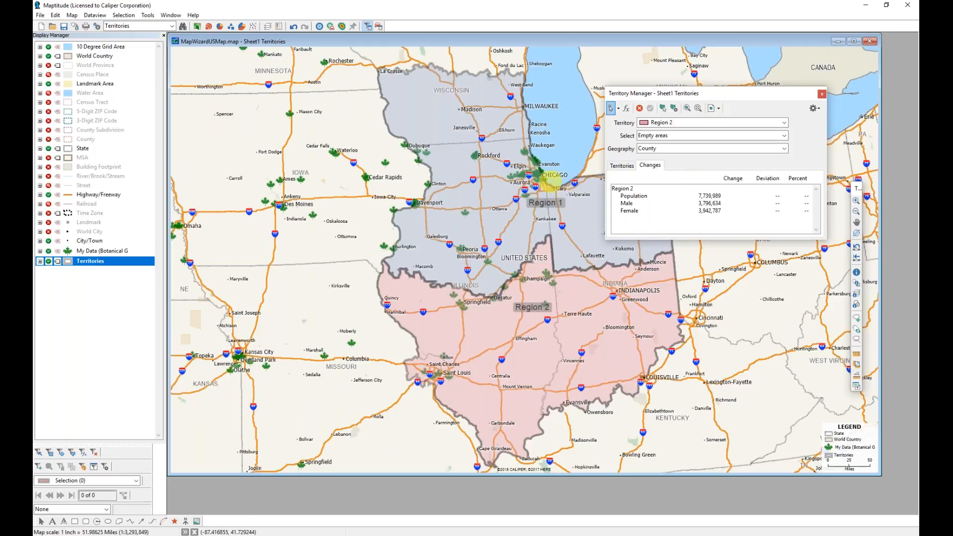
left_click_drag(507, 187, 458, 334)
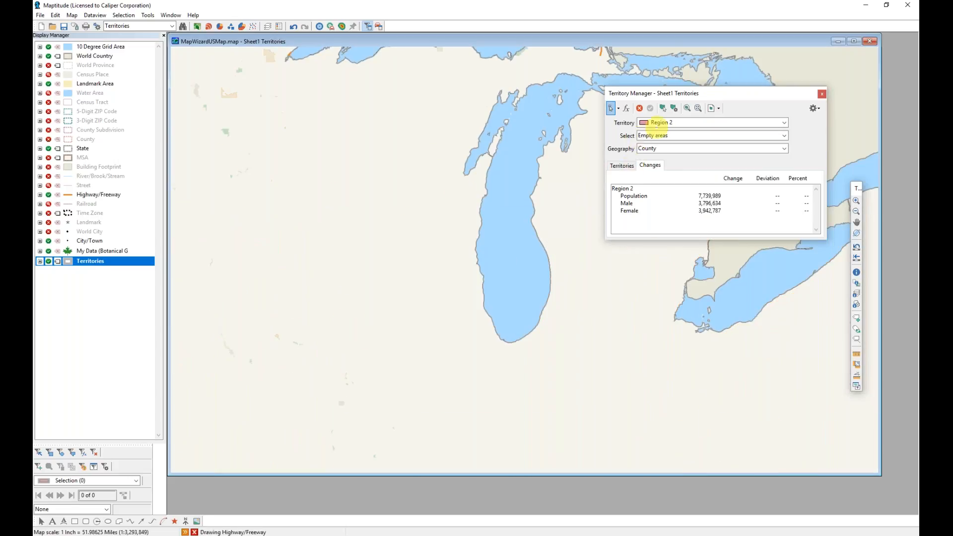
left_click(662, 123)
left_click(663, 141)
left_click(668, 148)
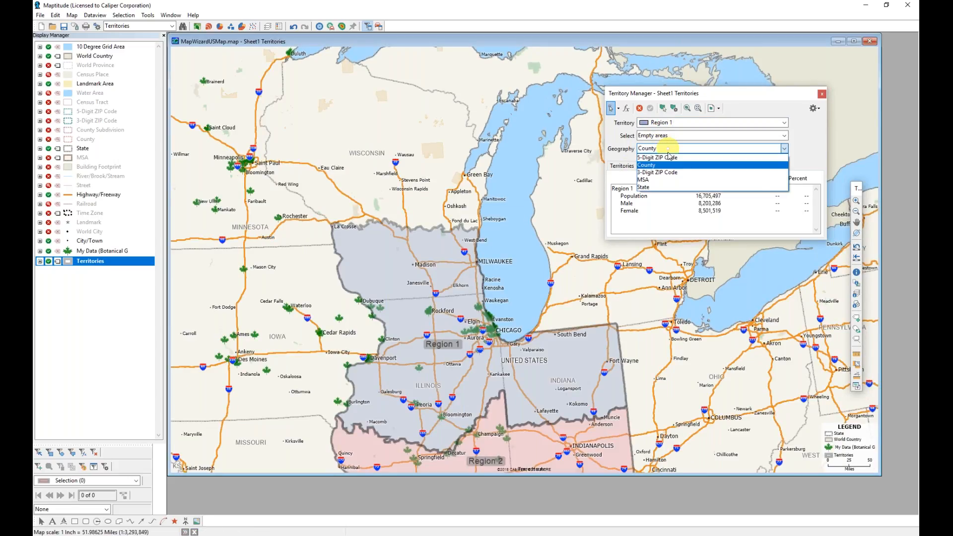
left_click(666, 187)
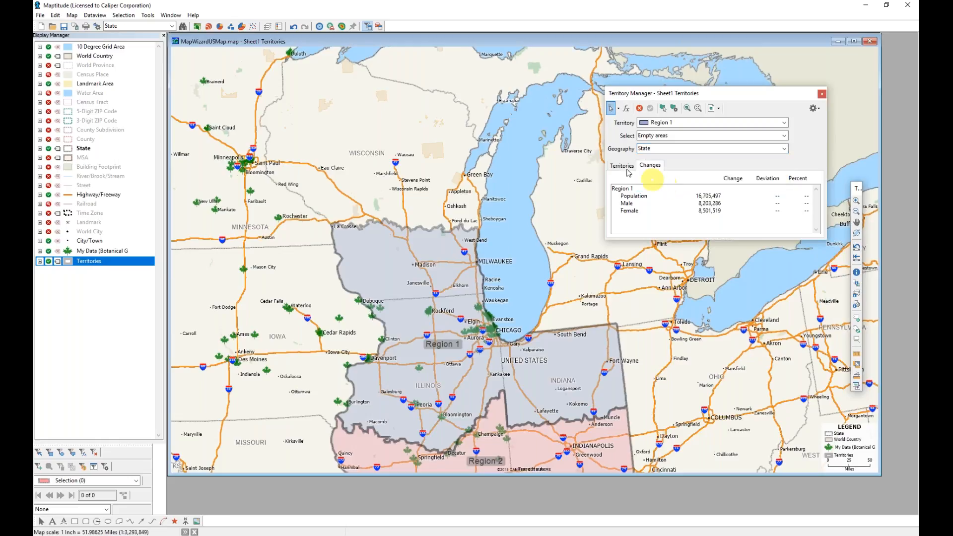
left_click(390, 142)
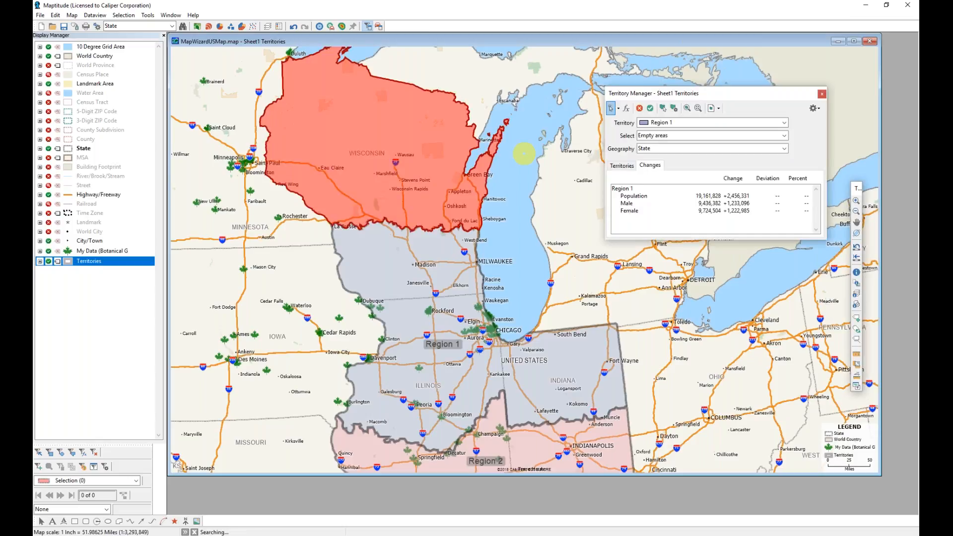
left_click(651, 110)
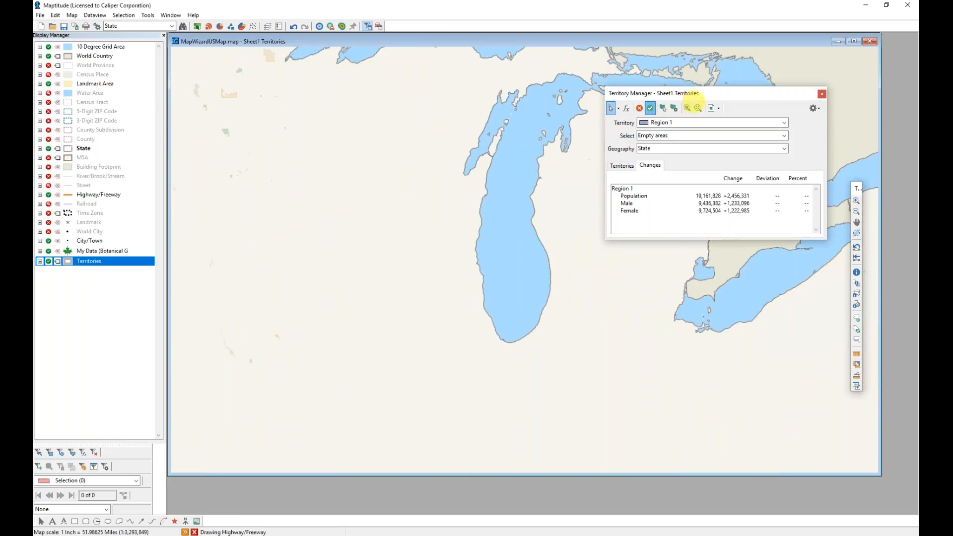
left_click(699, 109)
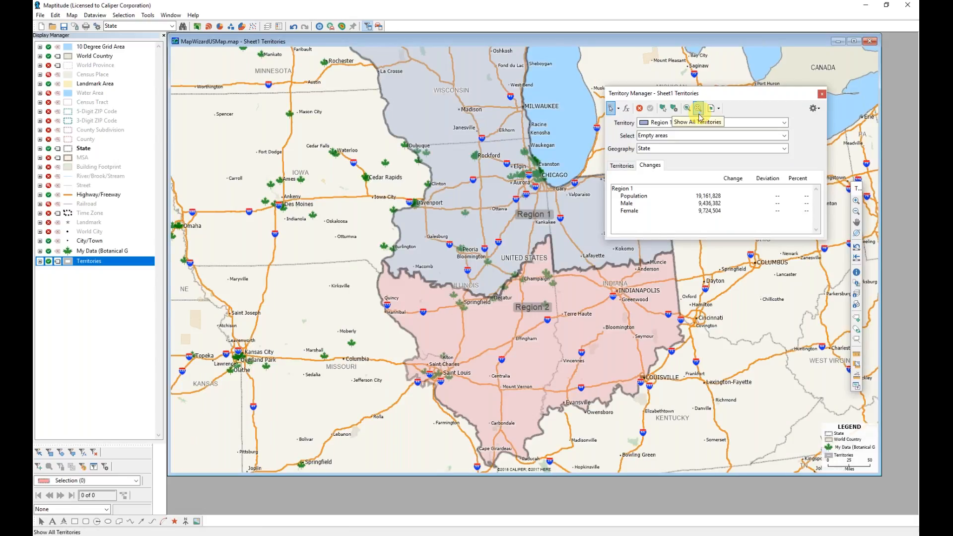
Export both Region 1 and Region 2 territories to an Excel worksheet named MyEdits.
left_click(622, 167)
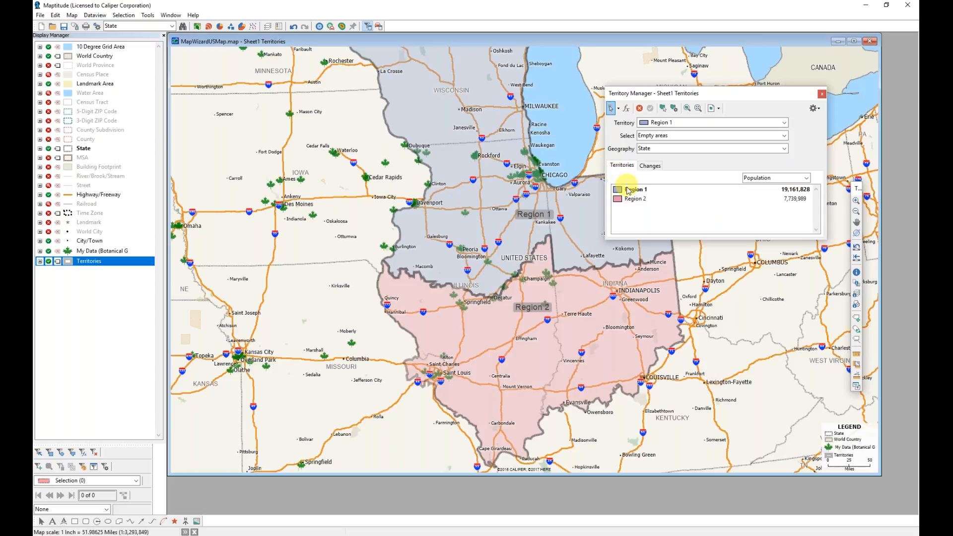
left_click(629, 191)
left_click(629, 200, "shift")
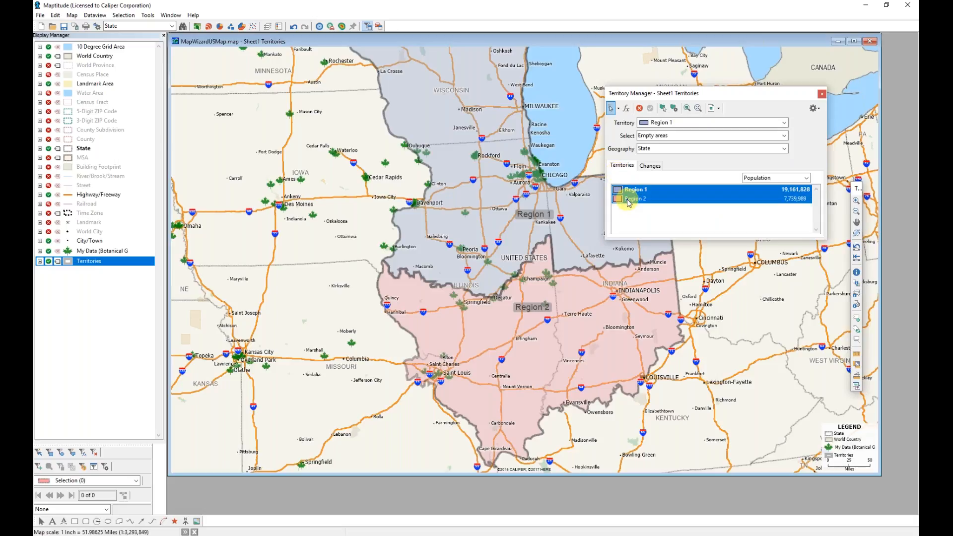
right_click(629, 199)
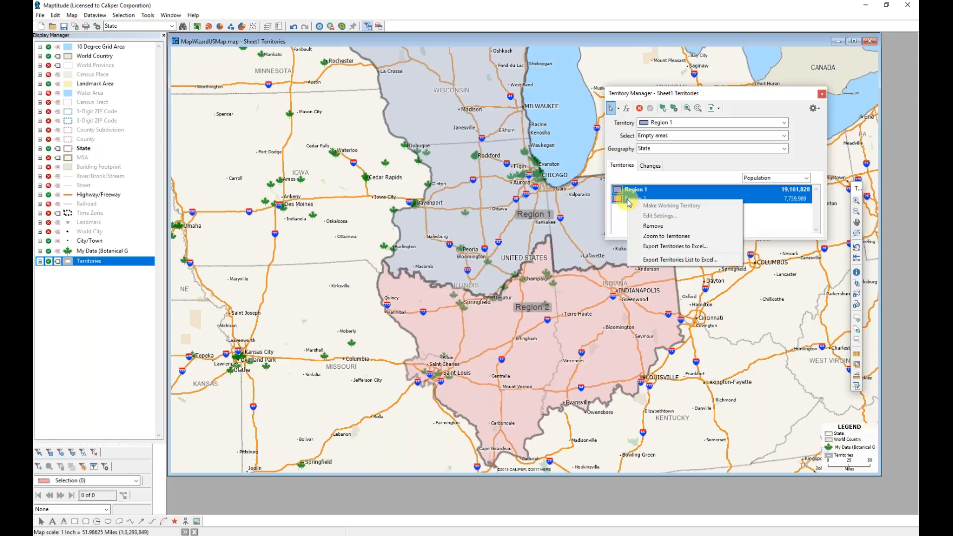
left_click(663, 246)
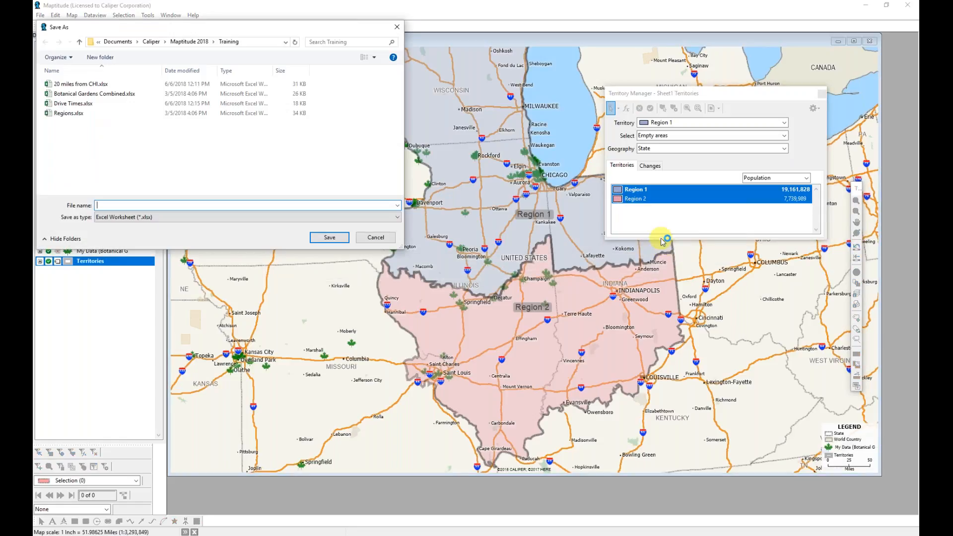
type("MyEdits")
key("Return")
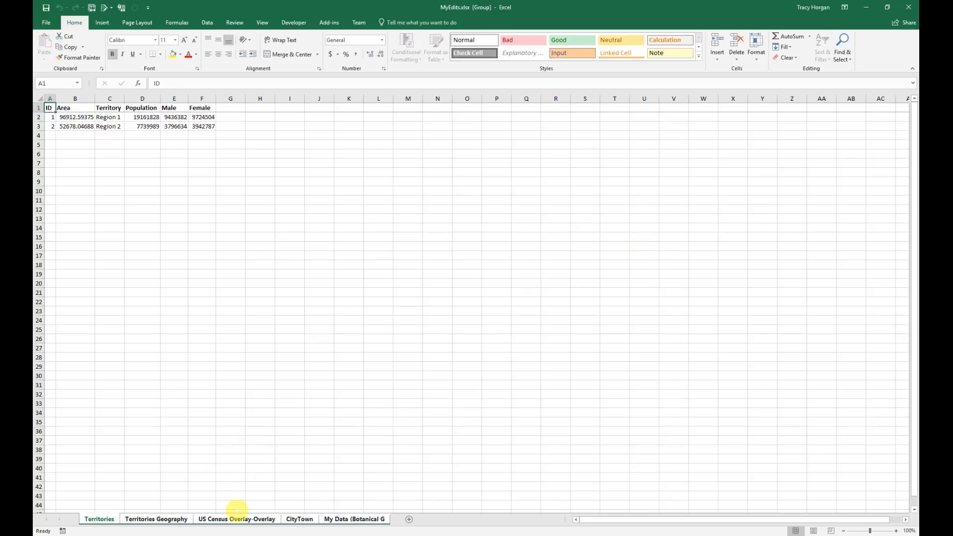
Review the CityTown, botanical gardens, Territories, Territories Geography and census overlay sheets of the MyEdits workbook, and close it.
left_click(295, 519)
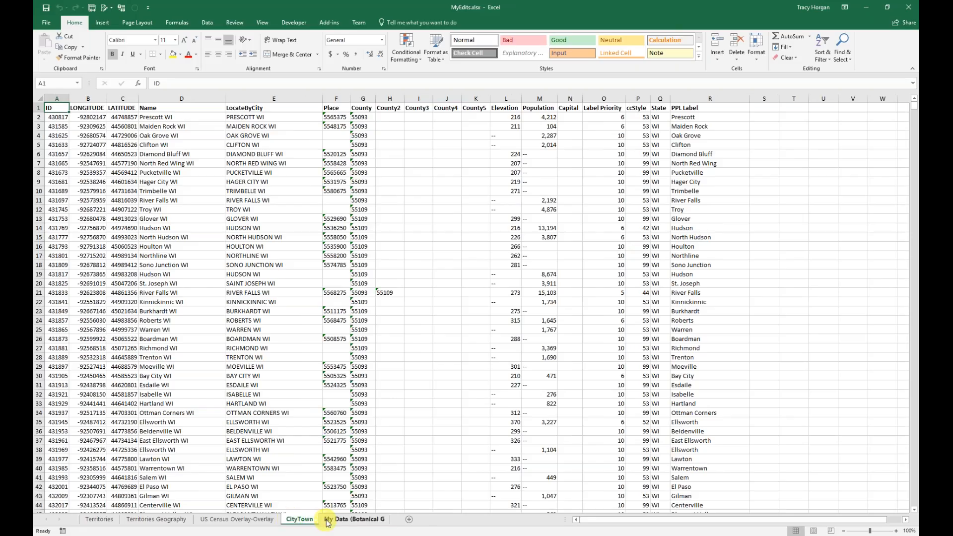
left_click(333, 522)
left_click(91, 522)
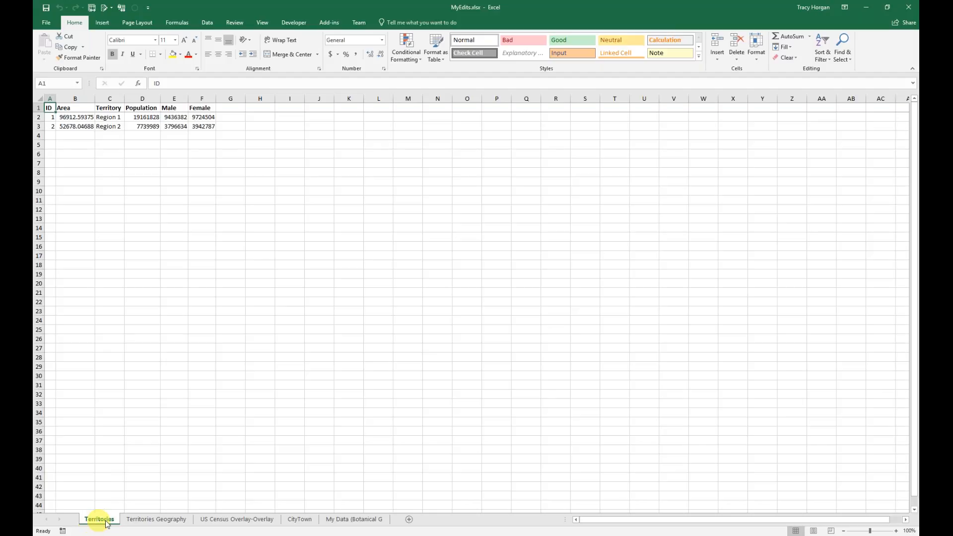
left_click(133, 519)
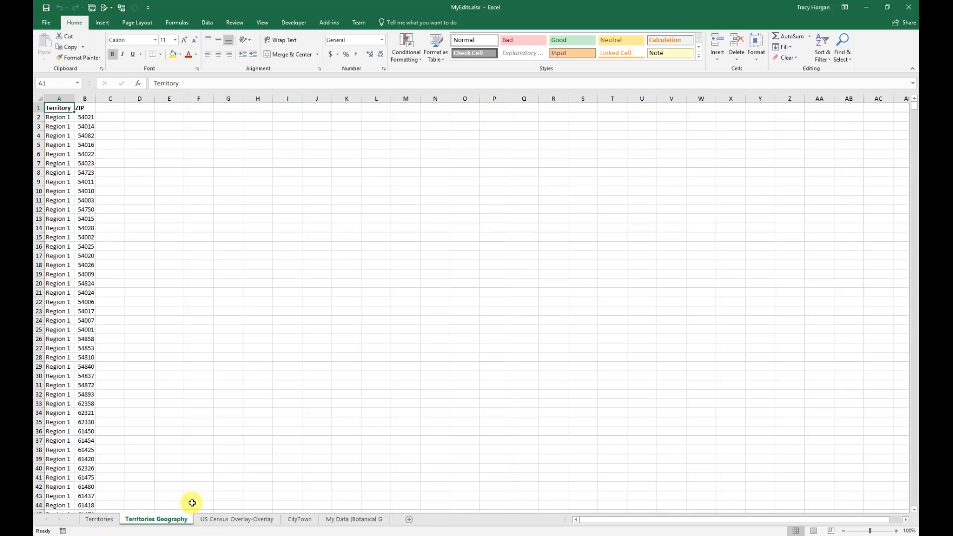
left_click(213, 525)
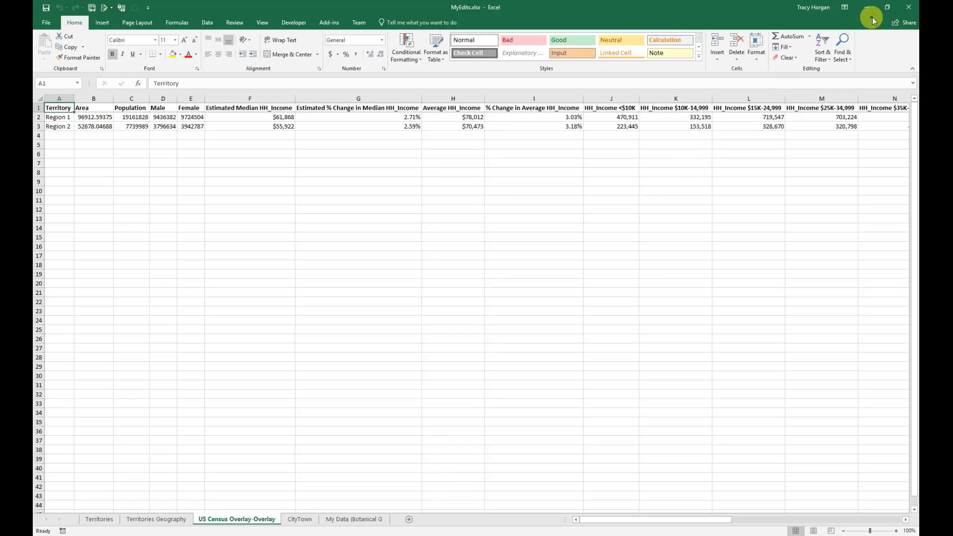
left_click(909, 7)
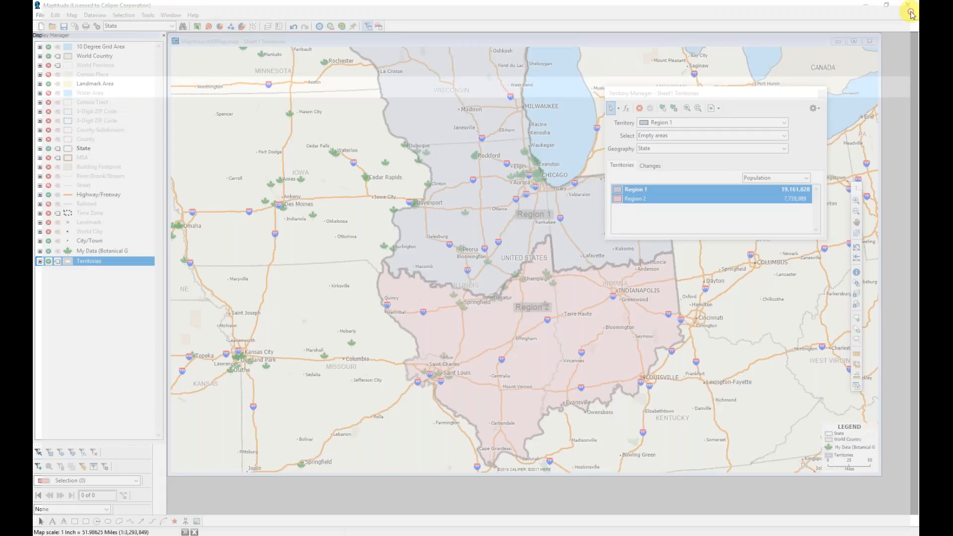